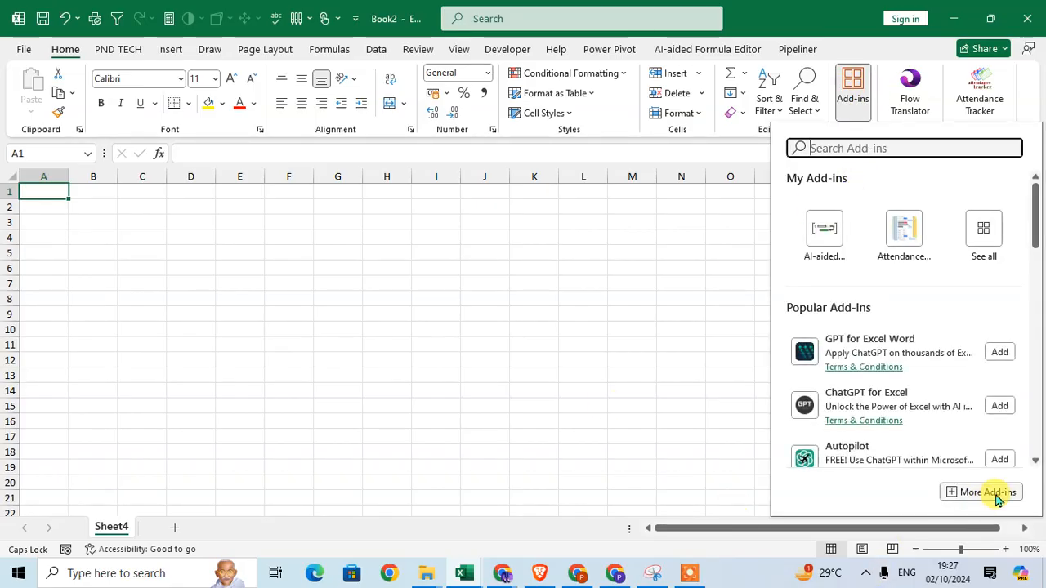
# Browse the Office Add-ins store, filter it to the Education category and sort the add-ins by rating.
pyautogui.click(994, 496)
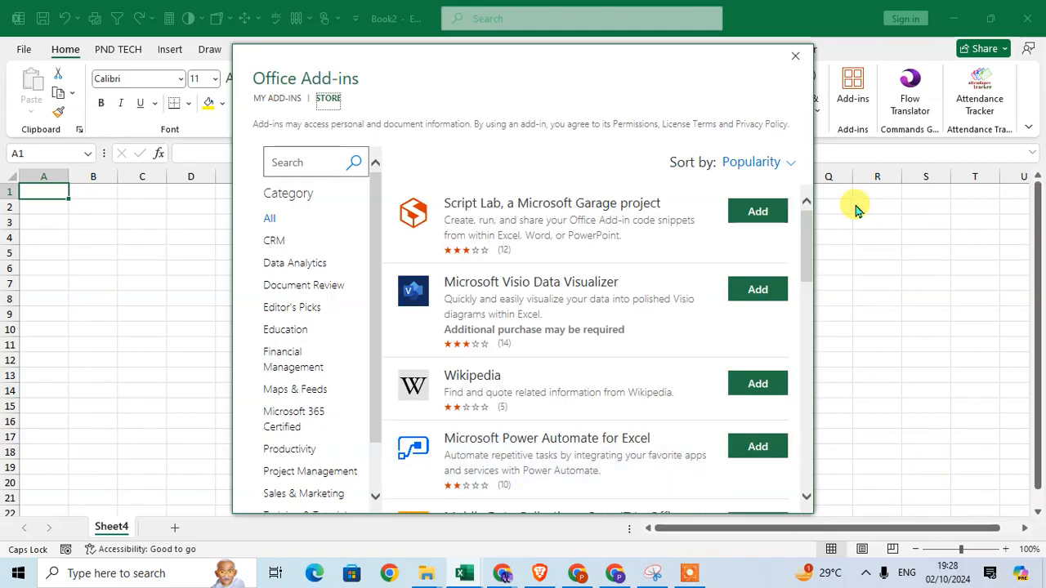
pyautogui.click(287, 331)
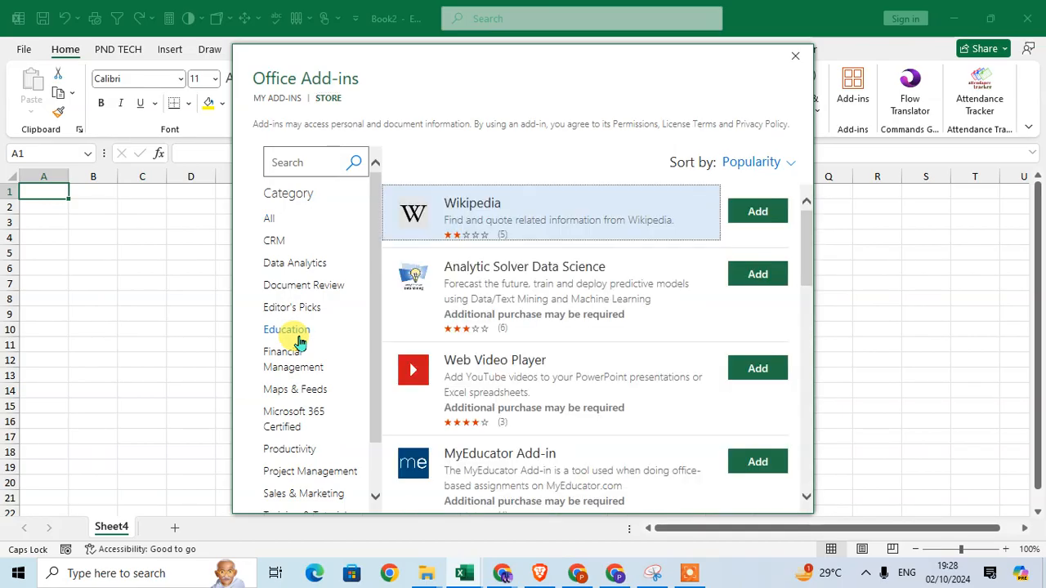
pyautogui.click(791, 162)
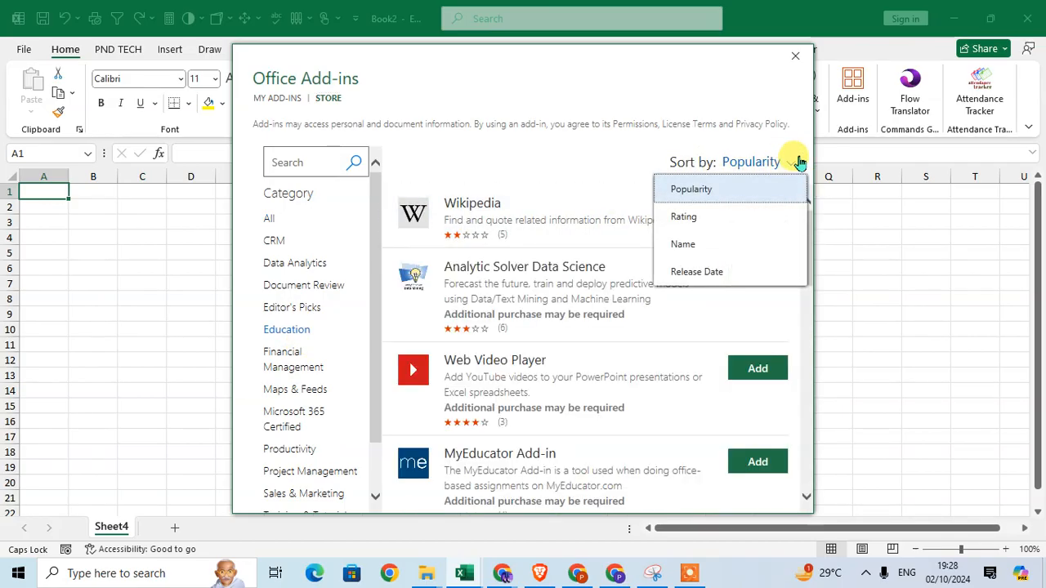
pyautogui.click(722, 219)
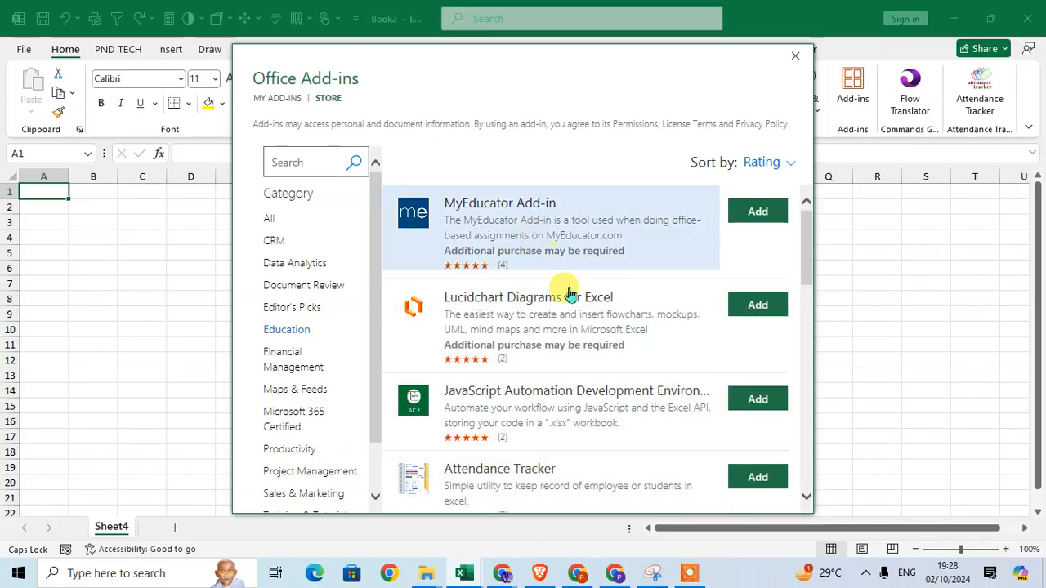
# Open the Attendance Tracker add-in's details, add it to the workbook and accept its license terms.
pyautogui.scroll(-3, 595, 355)
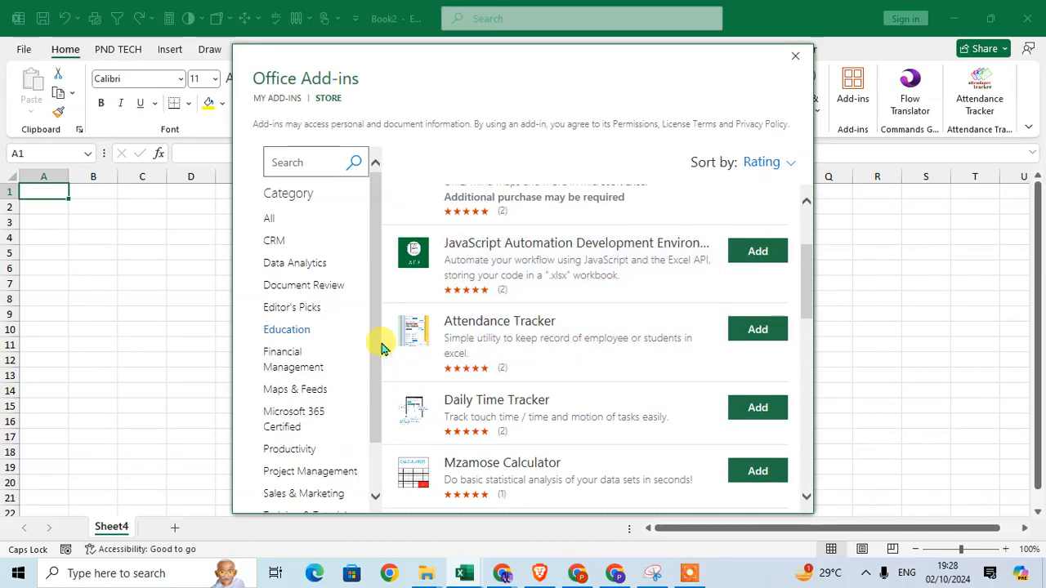
pyautogui.click(525, 339)
pyautogui.scroll(-1, 304, 264)
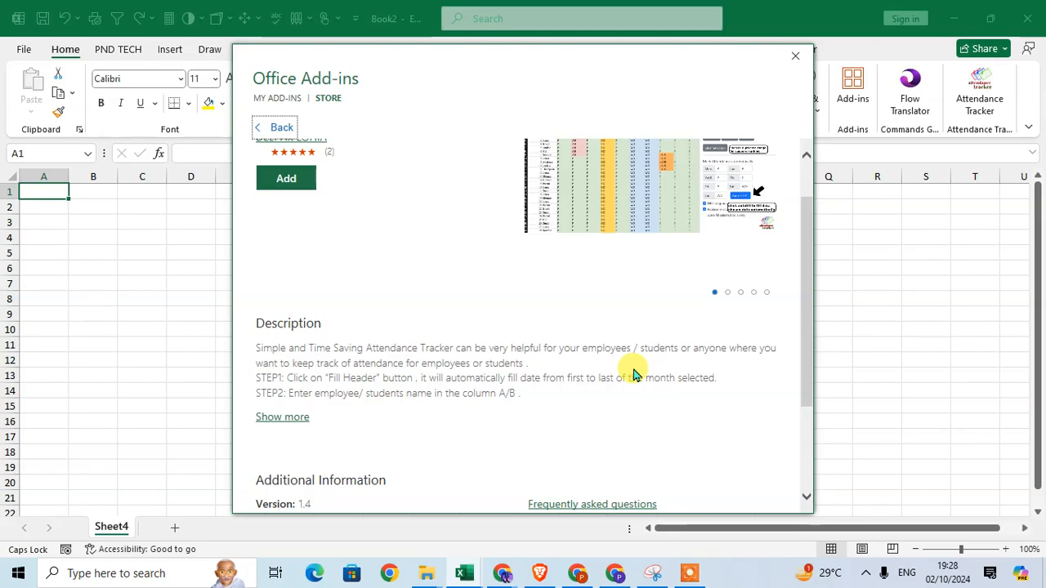
pyautogui.scroll(2, 632, 374)
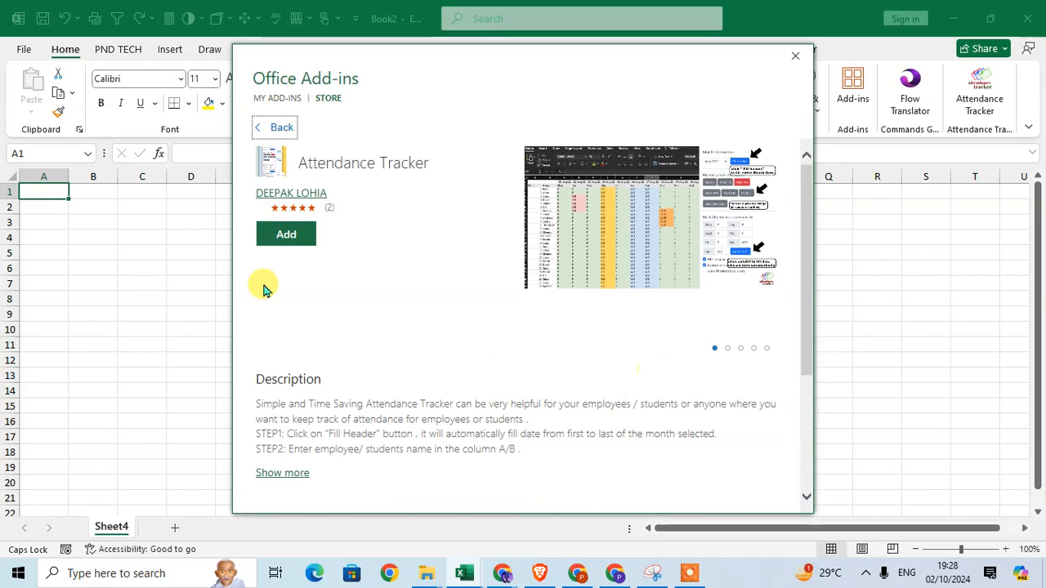
pyautogui.click(285, 233)
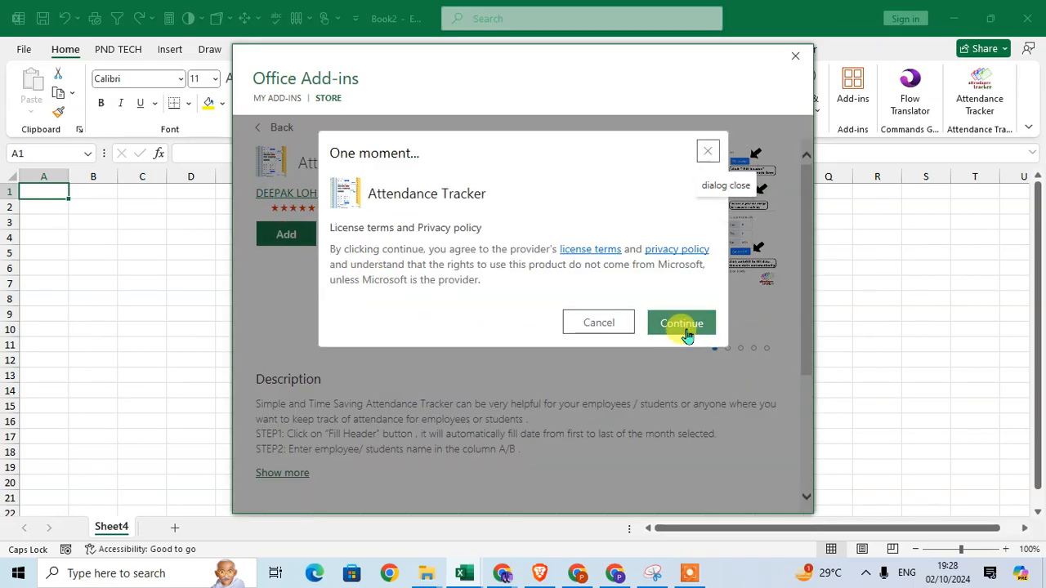
pyautogui.click(685, 330)
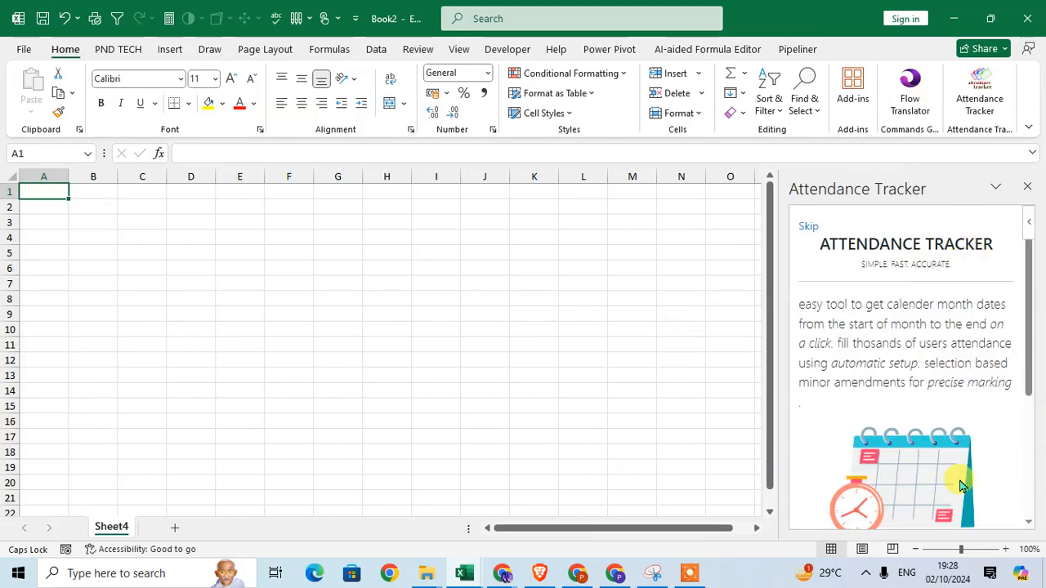
# Get started with Attendance Tracker and fill the sheet header with the dates of Sep-2024.
pyautogui.scroll(-3, 957, 479)
pyautogui.scroll(-2, 930, 275)
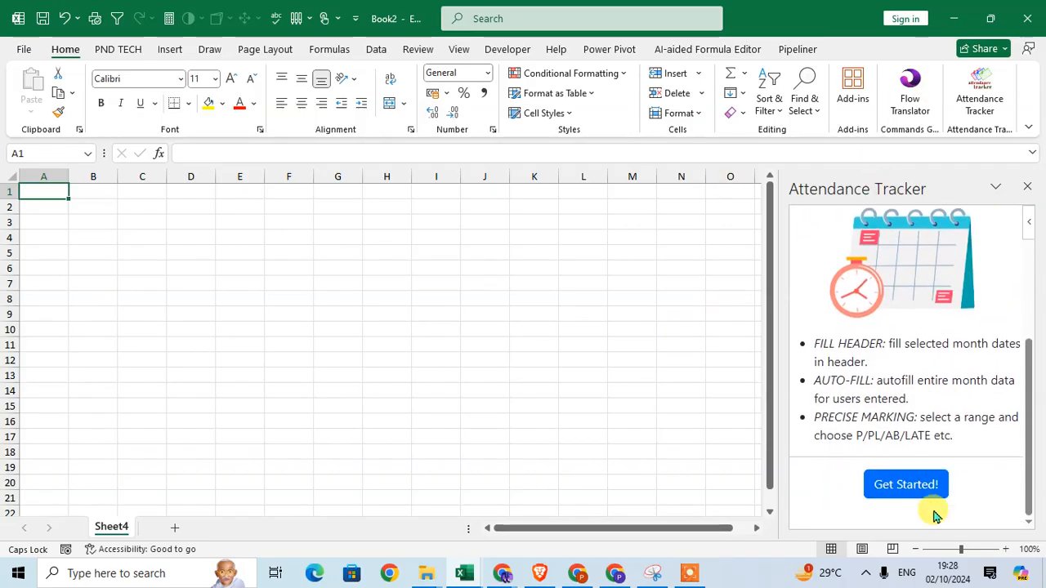
pyautogui.click(928, 485)
pyautogui.scroll(3, 957, 374)
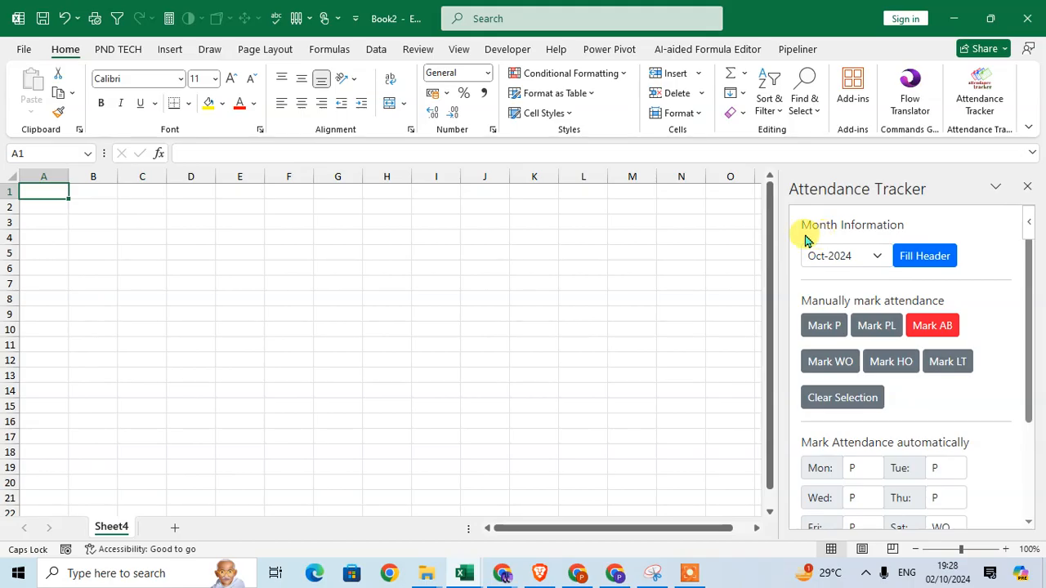
pyautogui.click(878, 257)
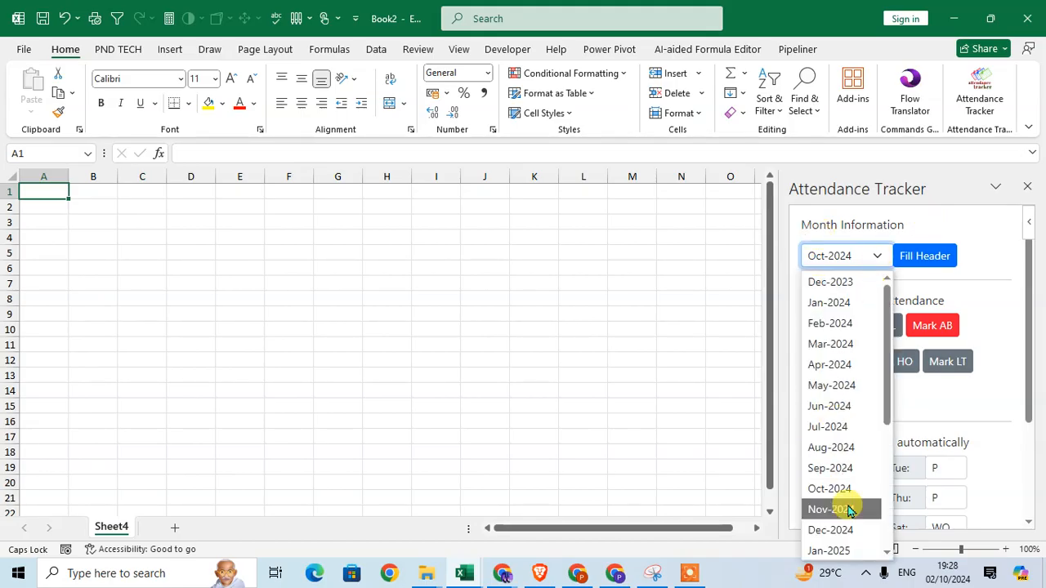
pyautogui.click(847, 477)
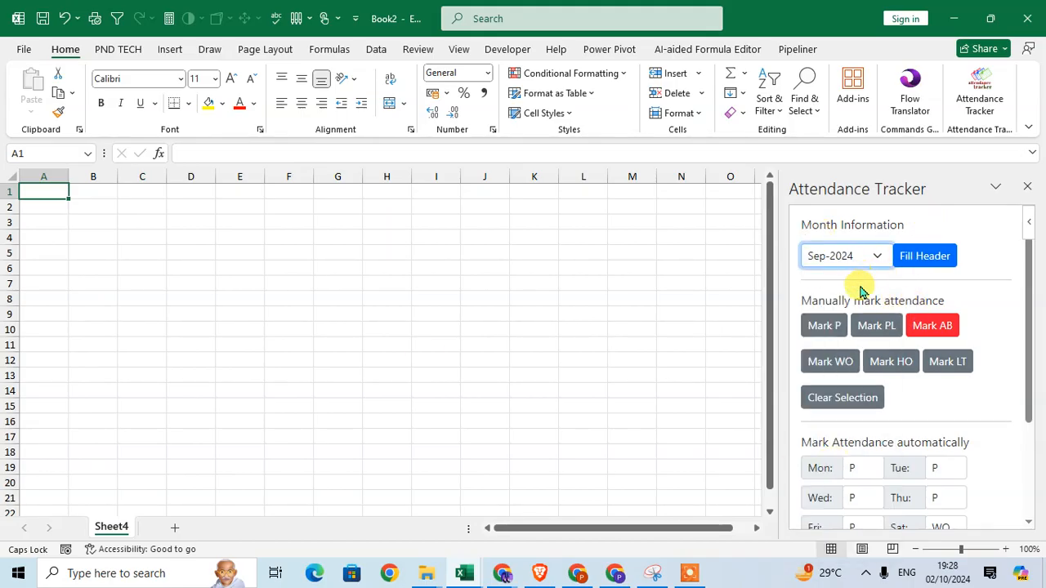
pyautogui.click(932, 257)
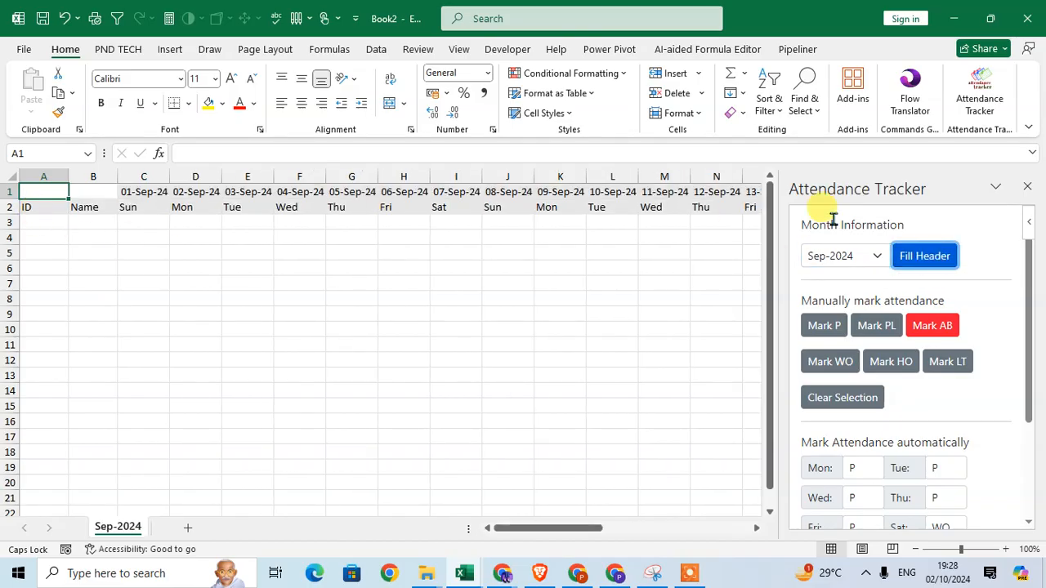
pyautogui.moveTo(533, 530); pyautogui.dragTo(452, 524)
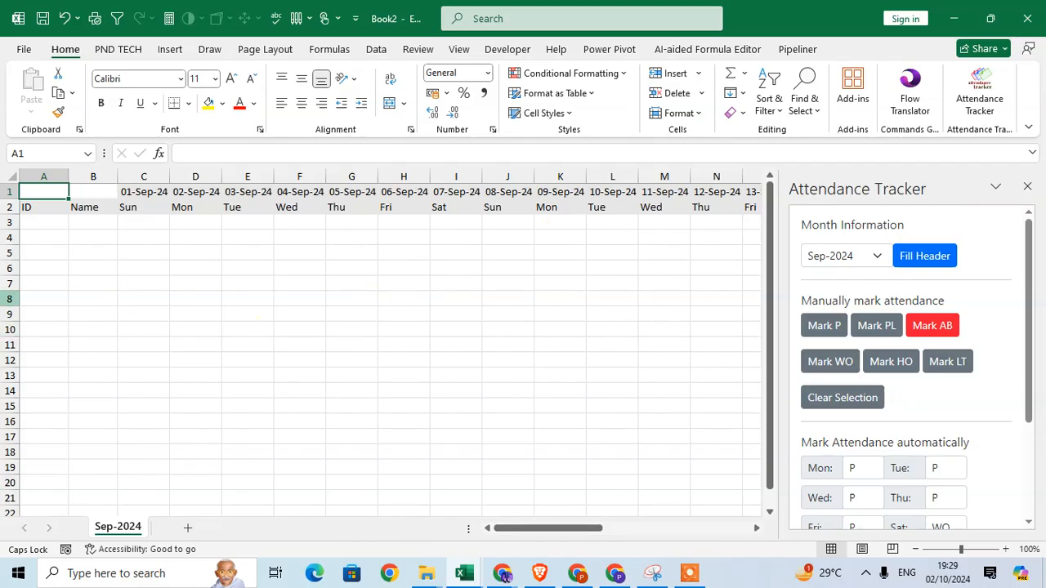
# Try to mark 01-Sep-24 as P in the empty first row under the header.
pyautogui.click(45, 213)
pyautogui.click(89, 225)
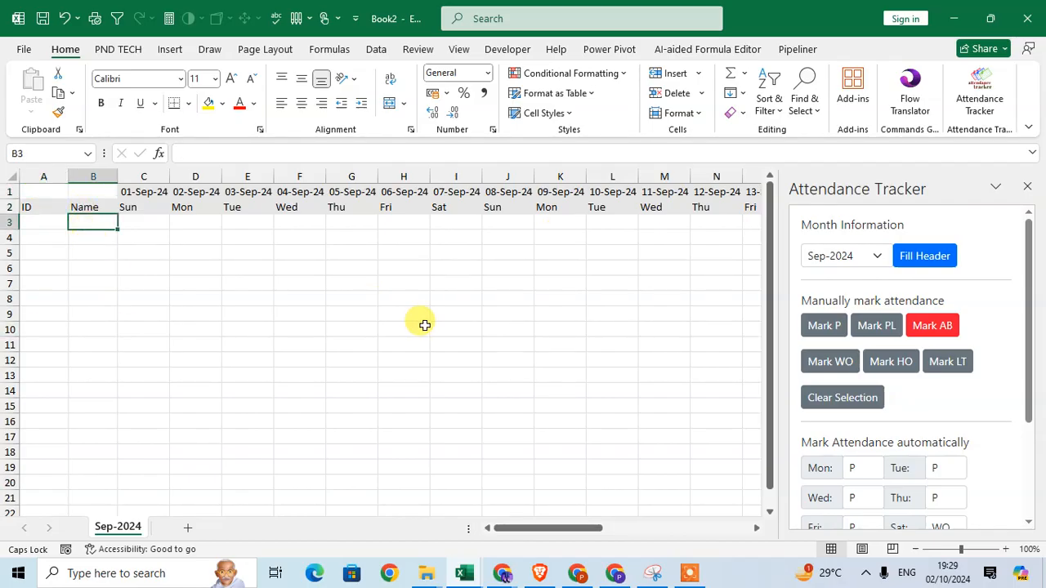
pyautogui.click(123, 223)
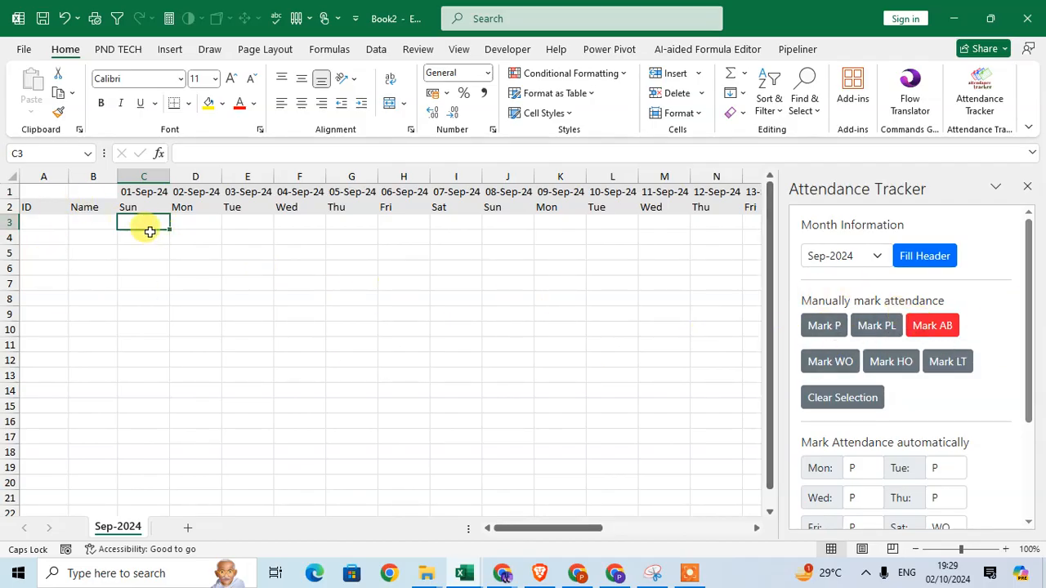
pyautogui.click(828, 330)
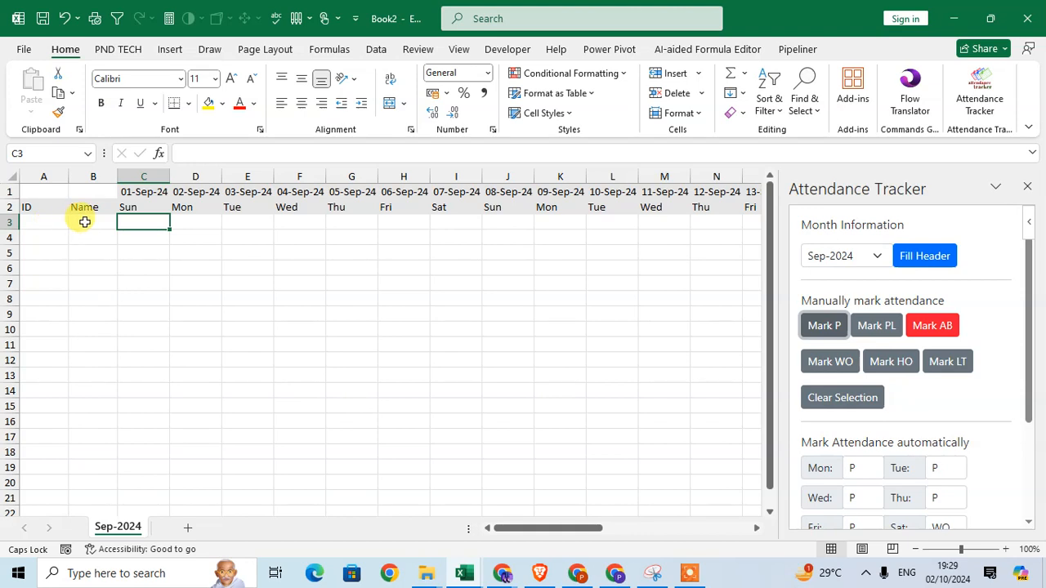
# Enter ID 1 in A3 and the name A in B3.
pyautogui.click(42, 226)
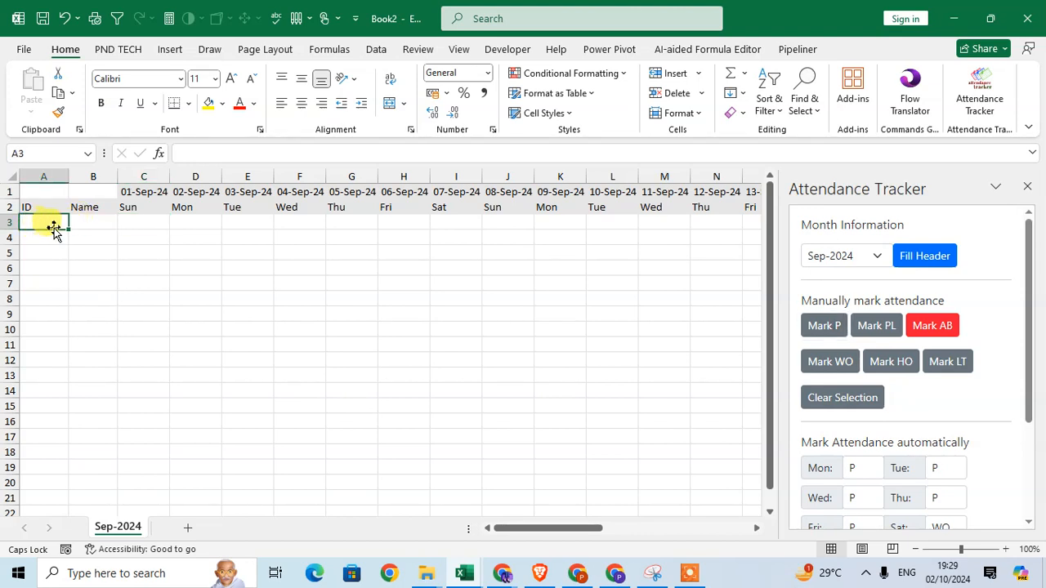
pyautogui.write('1')
pyautogui.press('Return')
pyautogui.press('Return')
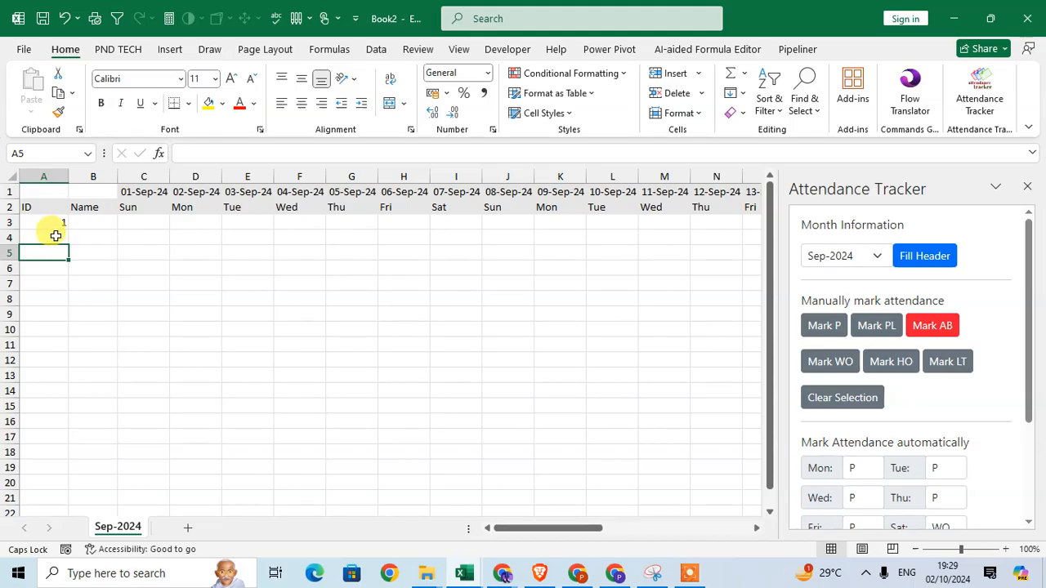
pyautogui.click(85, 223)
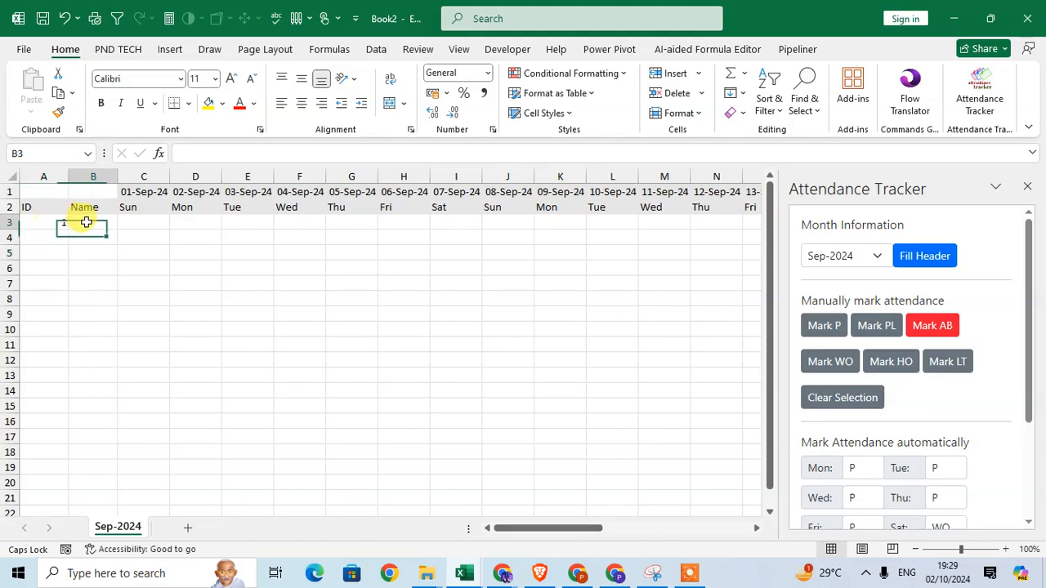
pyautogui.write('A')
pyautogui.press('Tab')
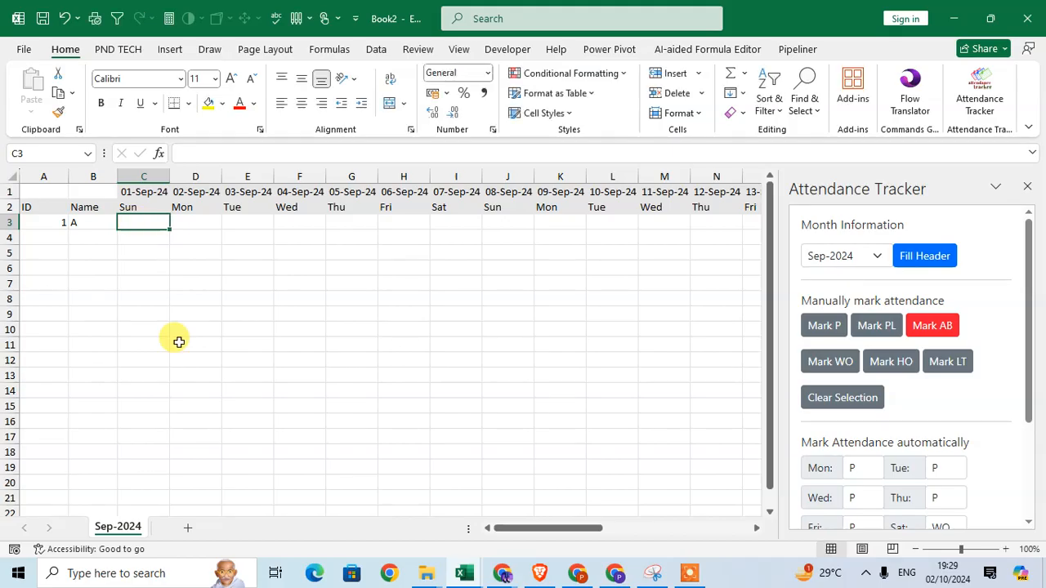
# Mark ID 1's attendance for 01-Sep-24 to 03-Sep-24 as P, PL and AB.
pyautogui.click(818, 325)
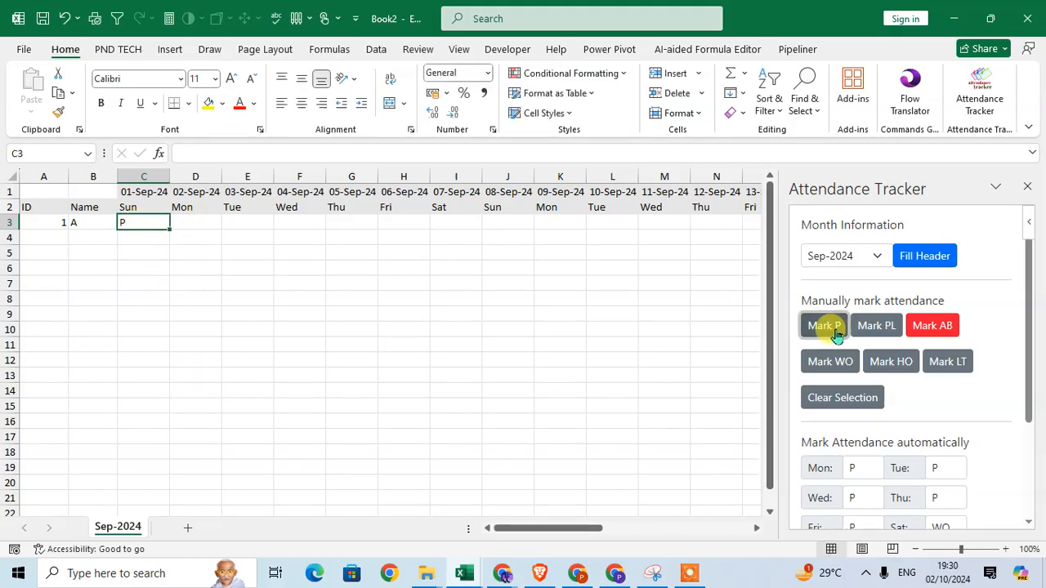
pyautogui.click(190, 225)
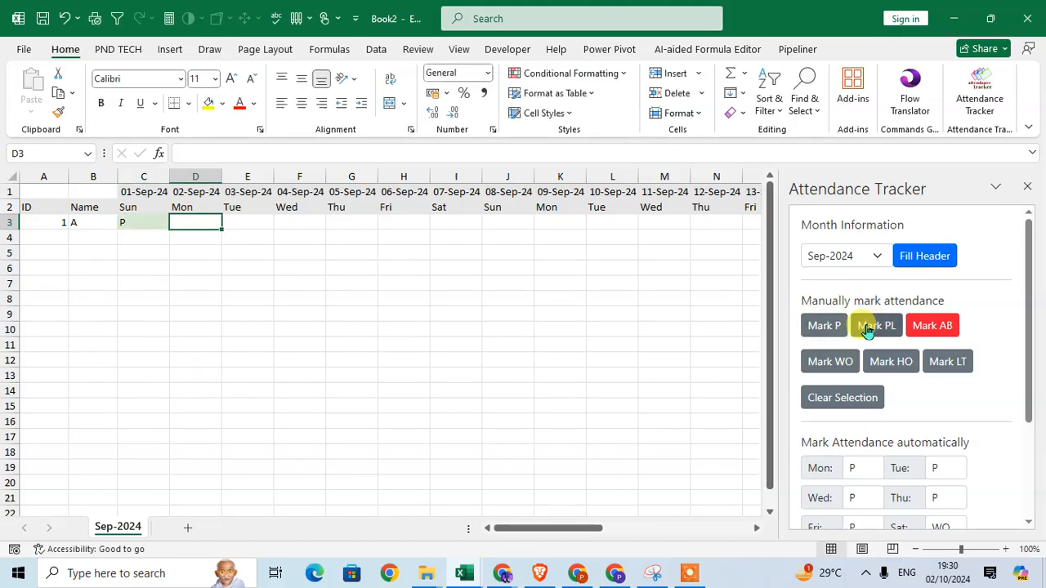
pyautogui.click(871, 325)
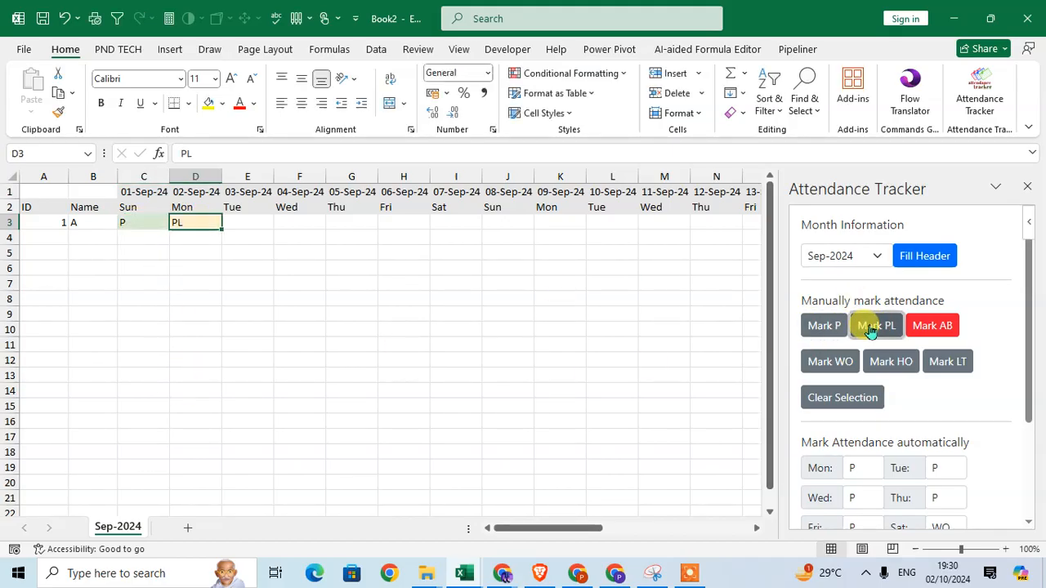
pyautogui.click(236, 221)
pyautogui.click(933, 326)
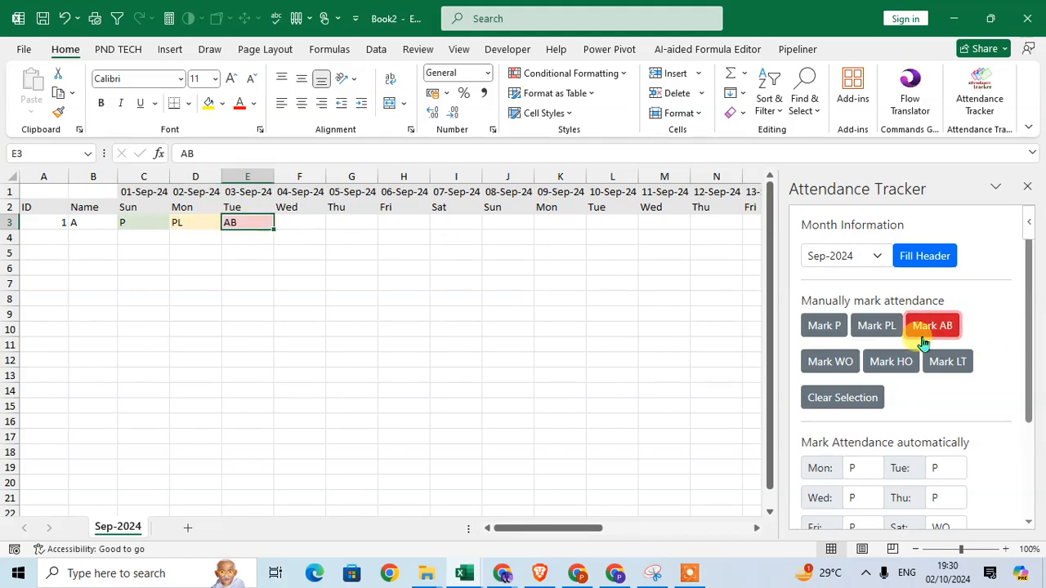
# Mark ID 1's attendance for 04-Sep-24 to 06-Sep-24 as WO, HO and LATE.
pyautogui.click(294, 230)
pyautogui.click(299, 221)
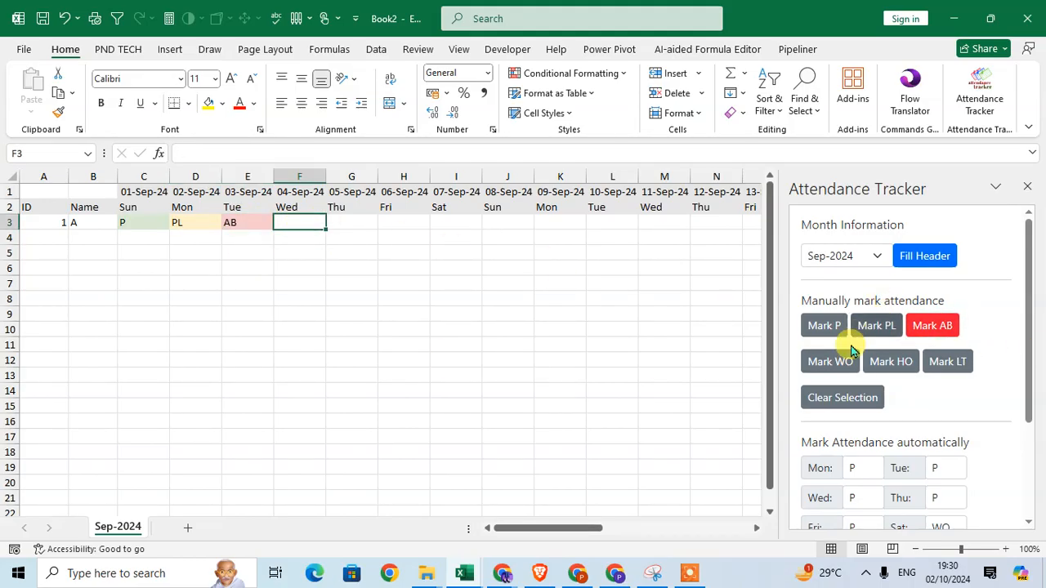
pyautogui.click(830, 362)
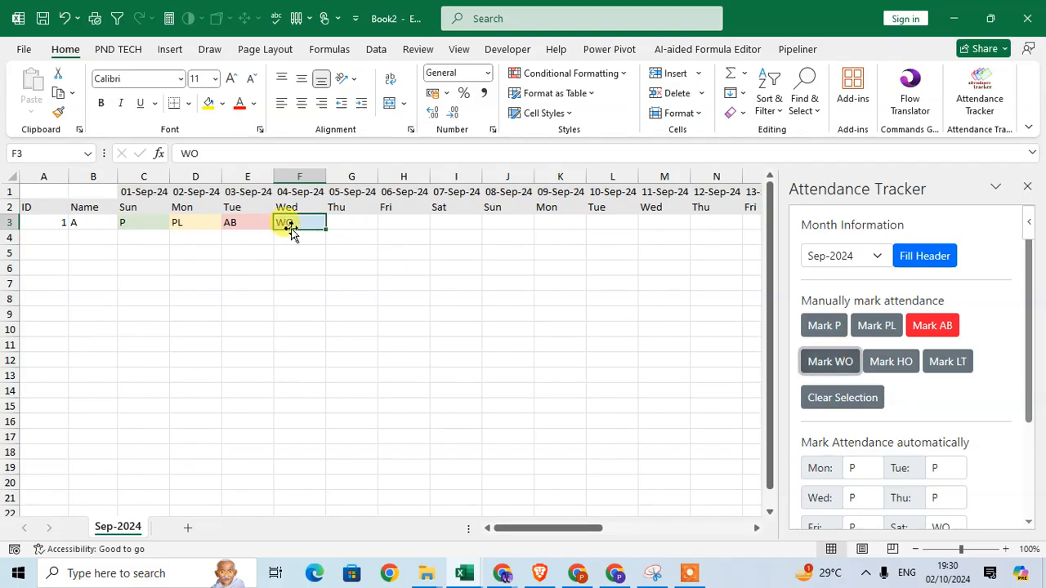
pyautogui.click(348, 226)
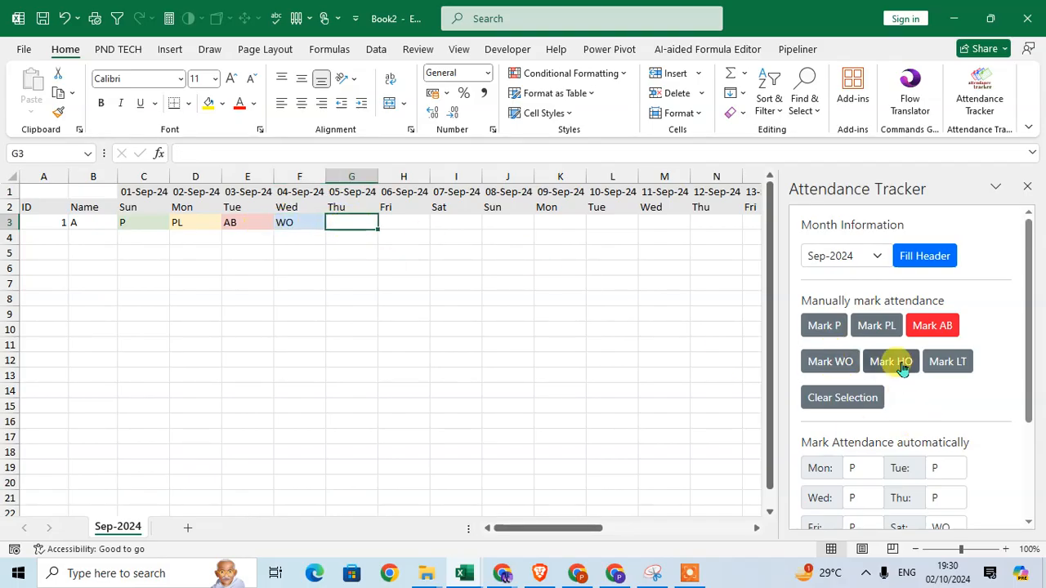
pyautogui.click(892, 362)
pyautogui.click(428, 227)
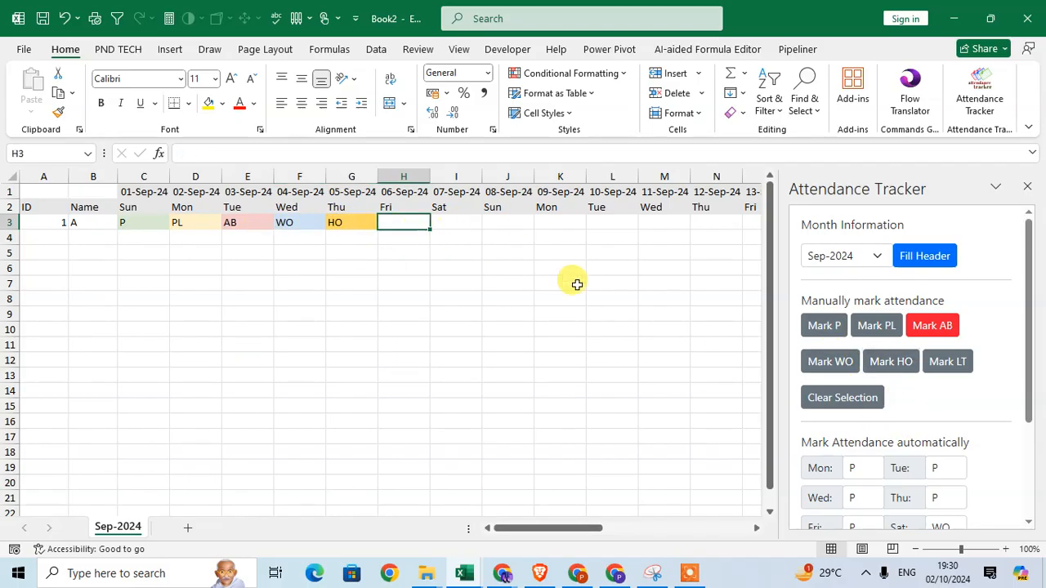
pyautogui.click(956, 365)
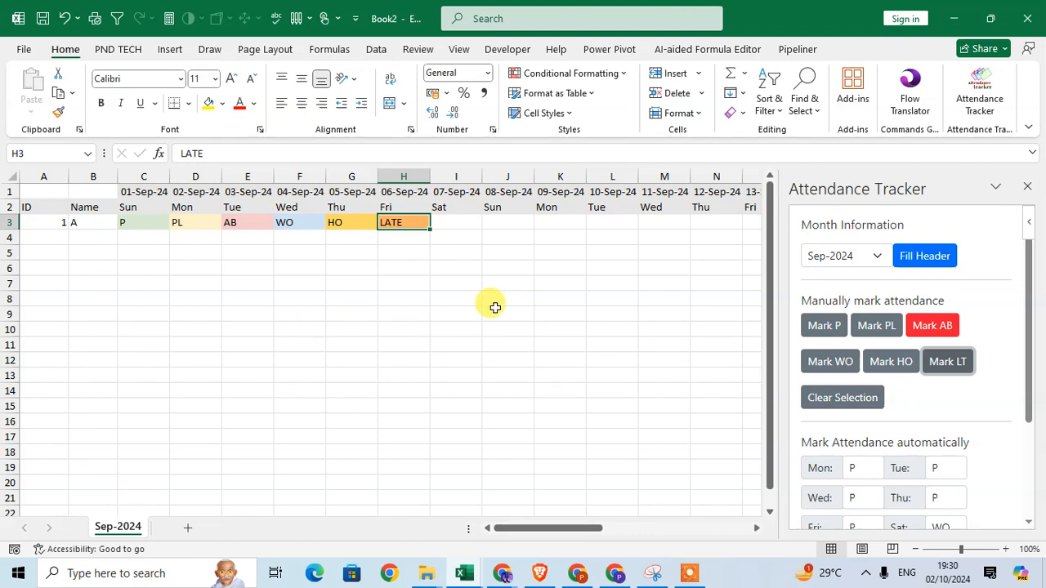
# Add a new sheet and fill its header with the dates of Aug-2024.
pyautogui.click(185, 529)
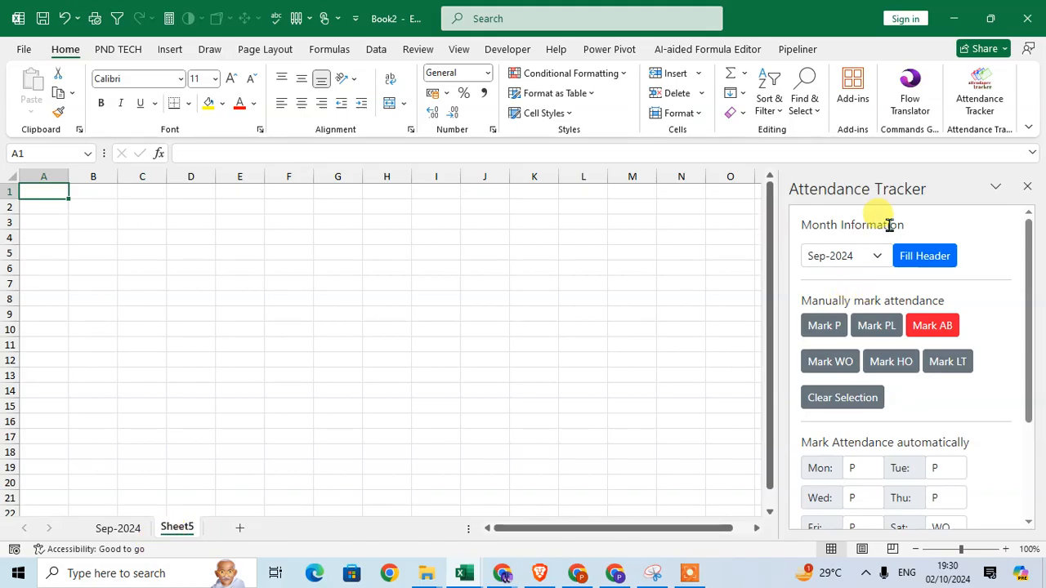
pyautogui.click(878, 256)
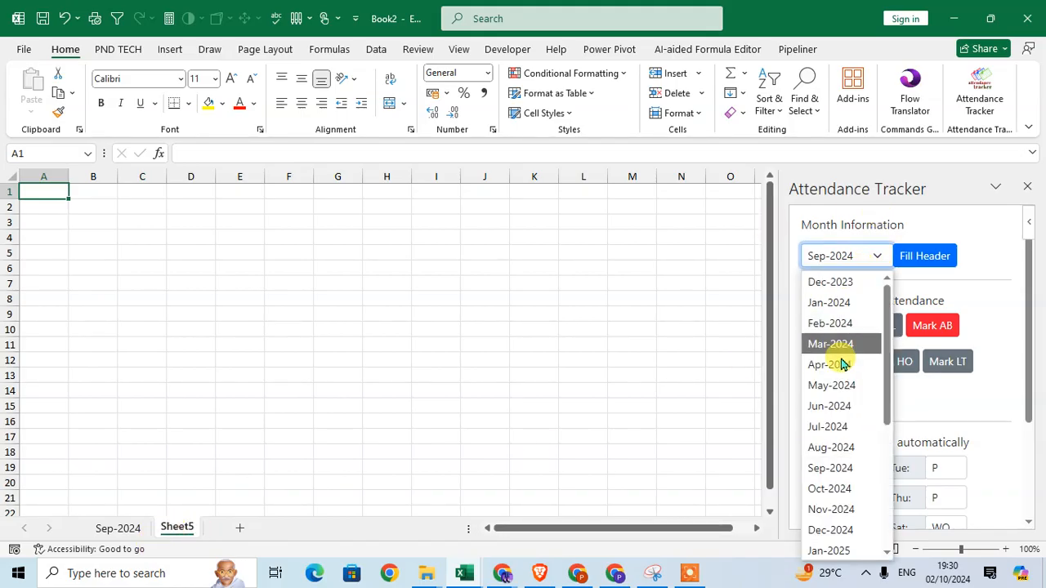
pyautogui.click(840, 448)
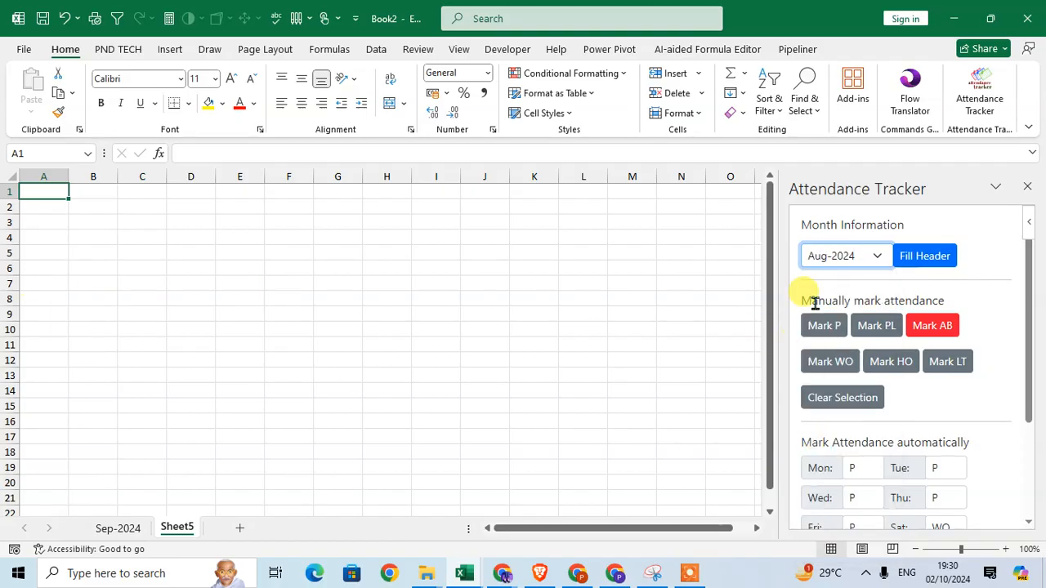
pyautogui.click(908, 255)
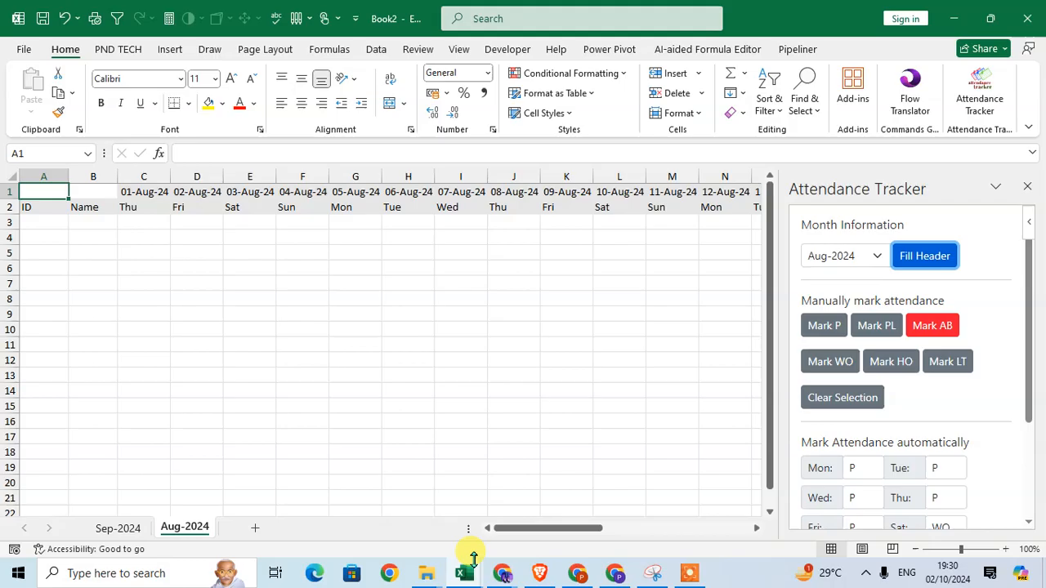
# Set the automatic attendance codes to P for Monday and HO for Tuesday.
pyautogui.moveTo(523, 528); pyautogui.dragTo(437, 531)
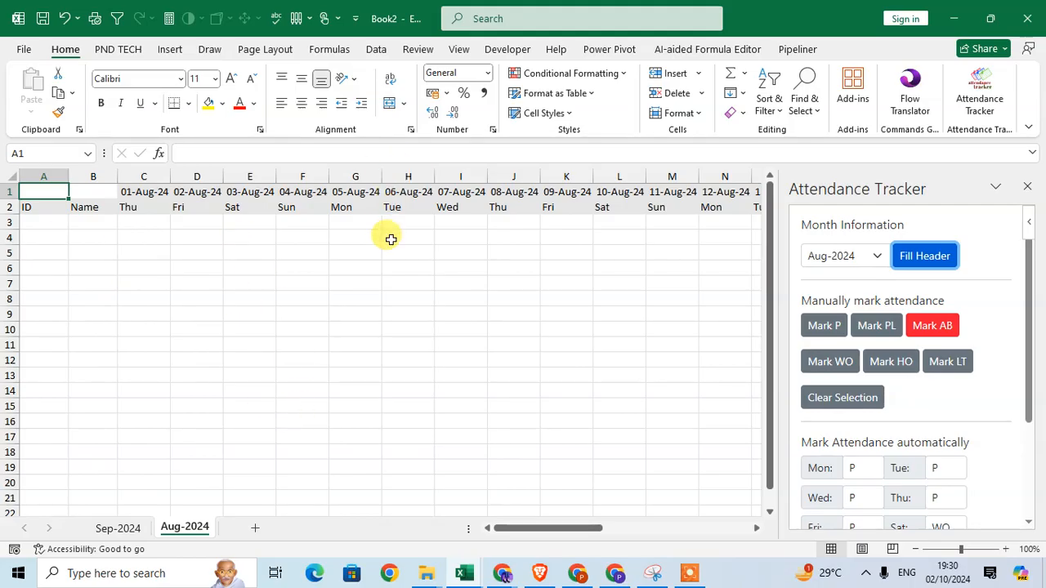
pyautogui.scroll(-2, 956, 393)
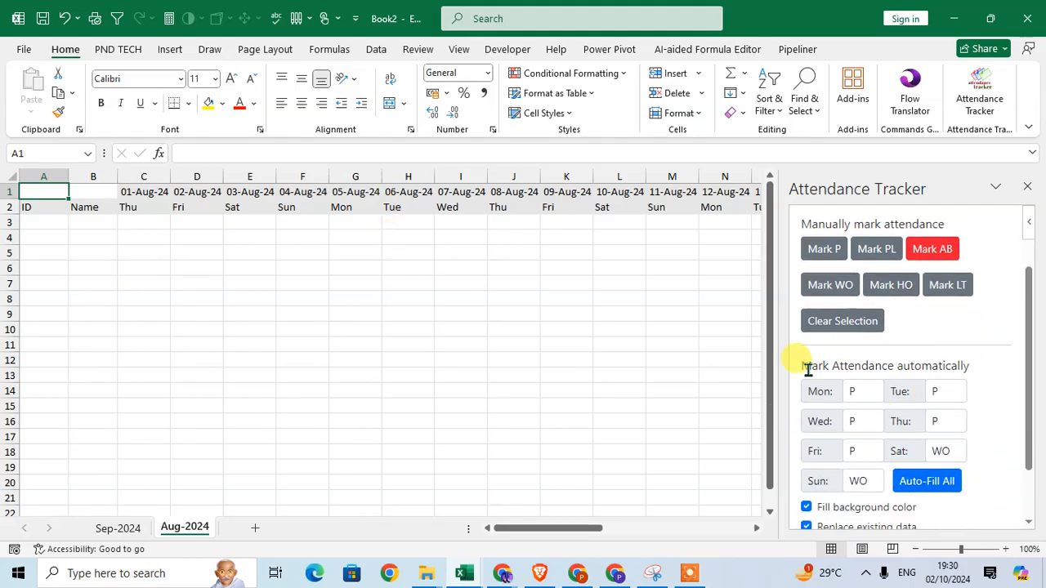
pyautogui.click(868, 390)
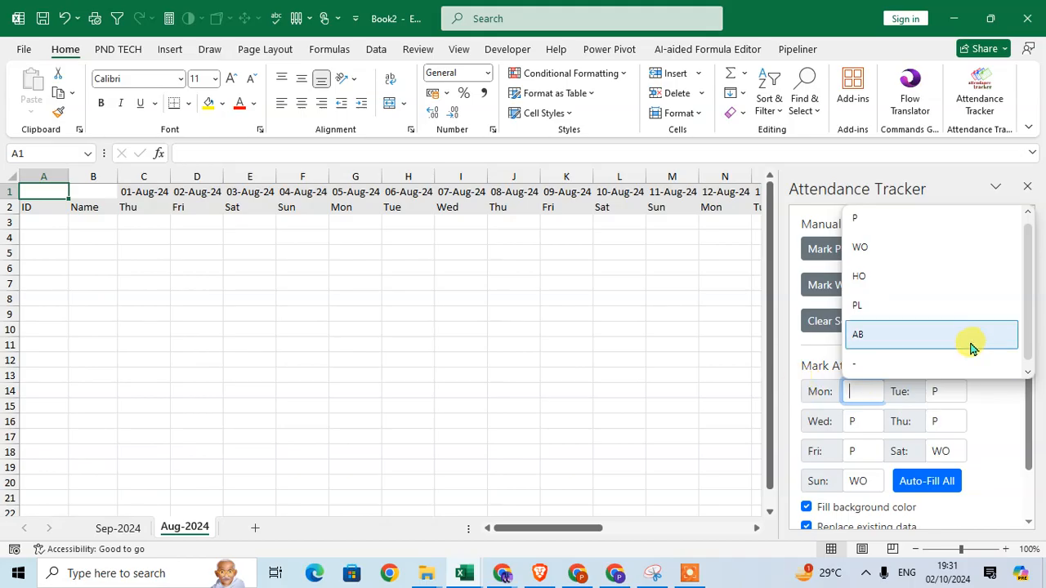
pyautogui.click(939, 230)
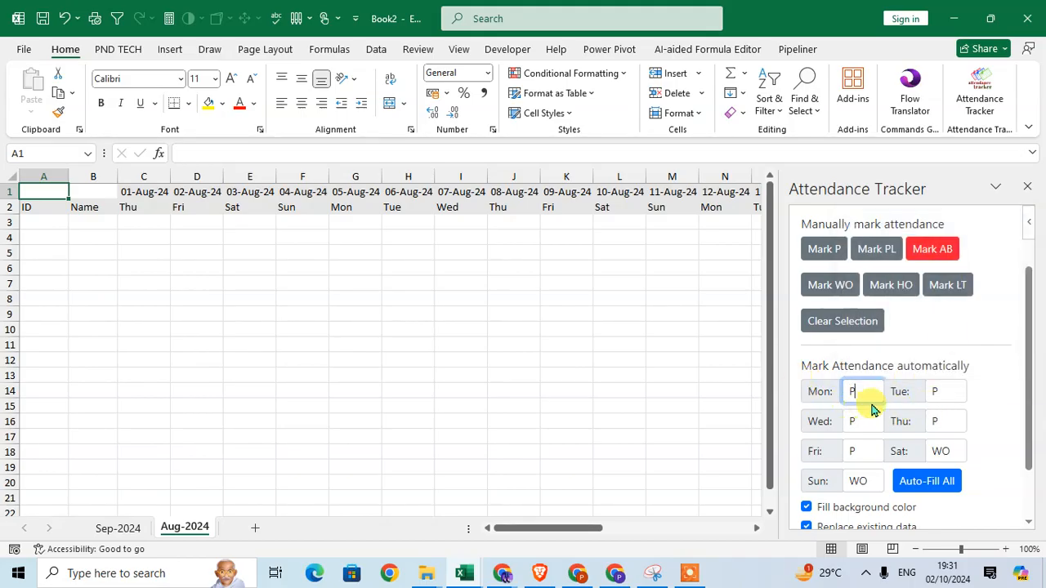
pyautogui.click(950, 393)
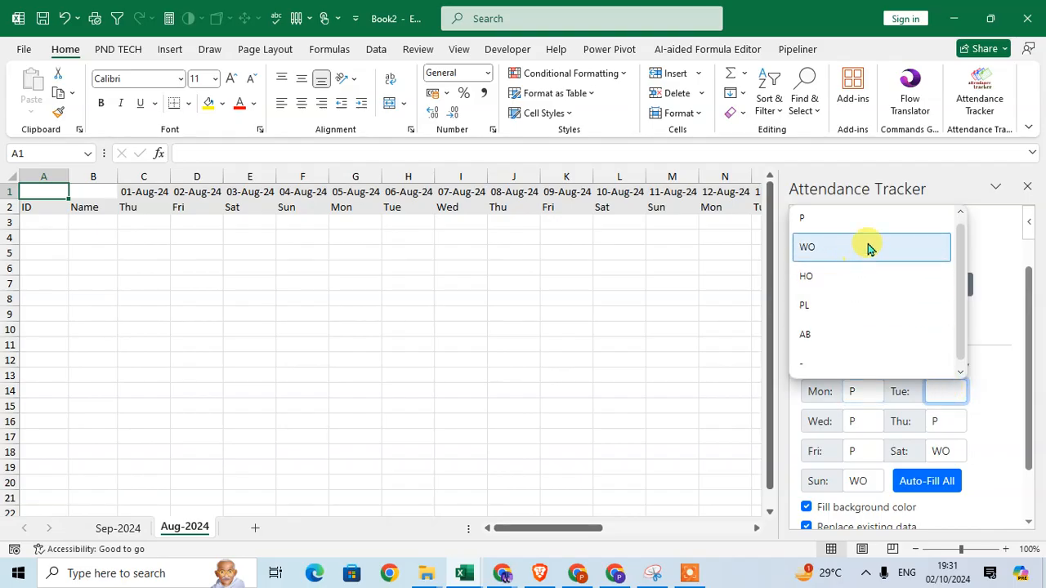
pyautogui.click(850, 279)
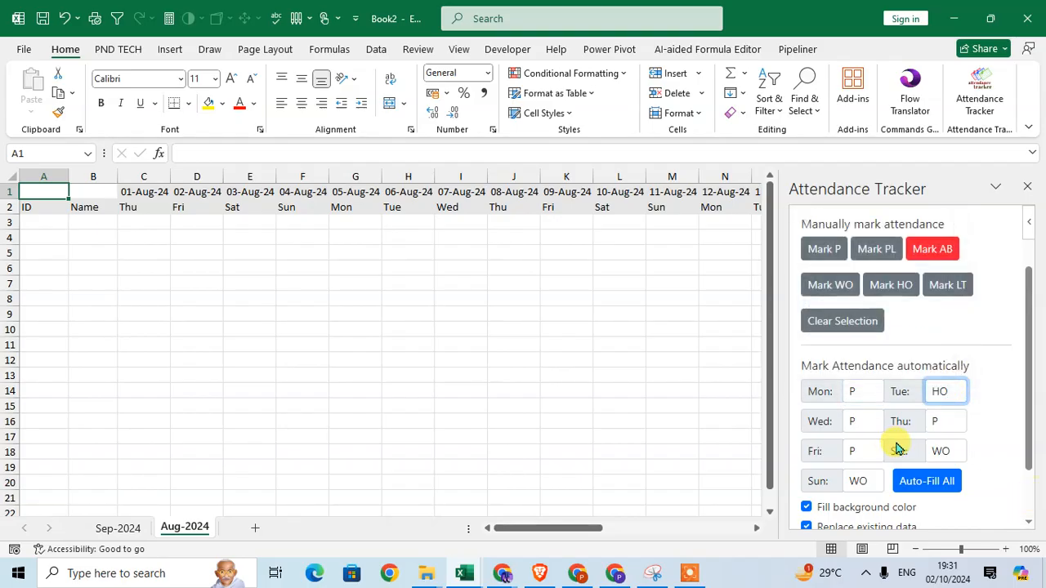
# Set the automatic attendance codes to P for Wednesday and WO for Saturday.
pyautogui.click(871, 424)
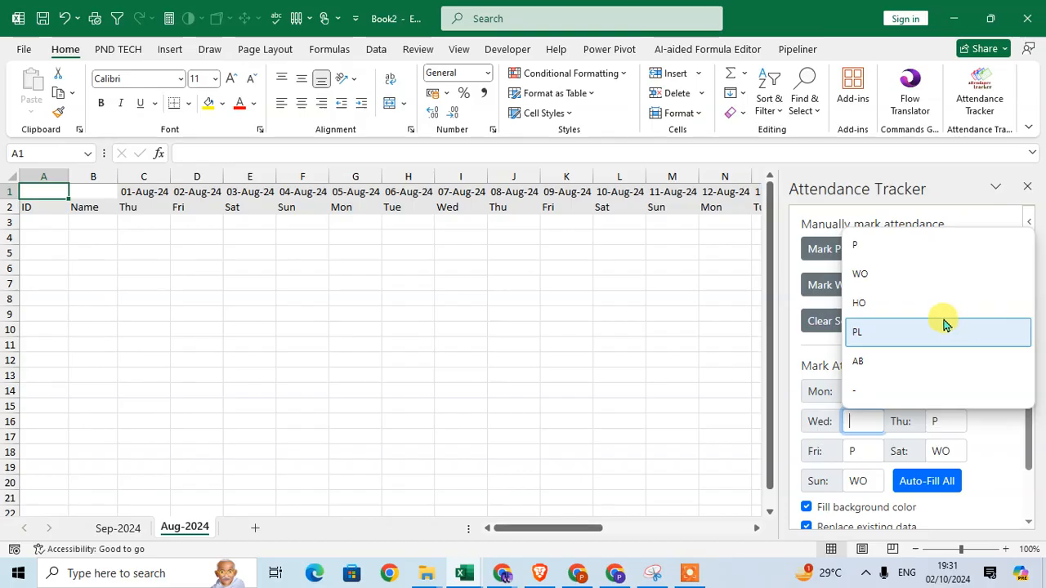
pyautogui.click(894, 256)
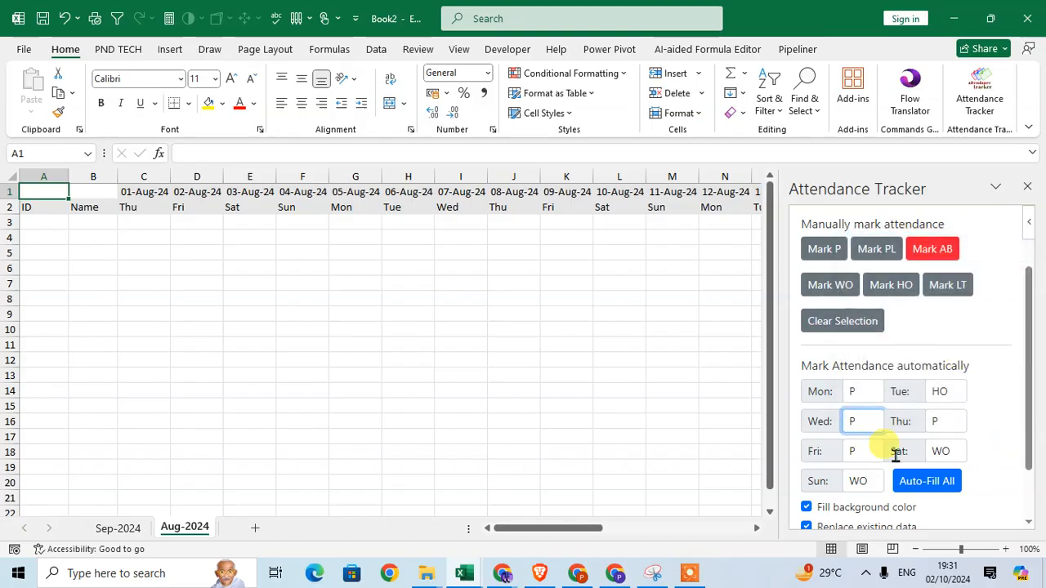
pyautogui.click(947, 449)
pyautogui.click(864, 318)
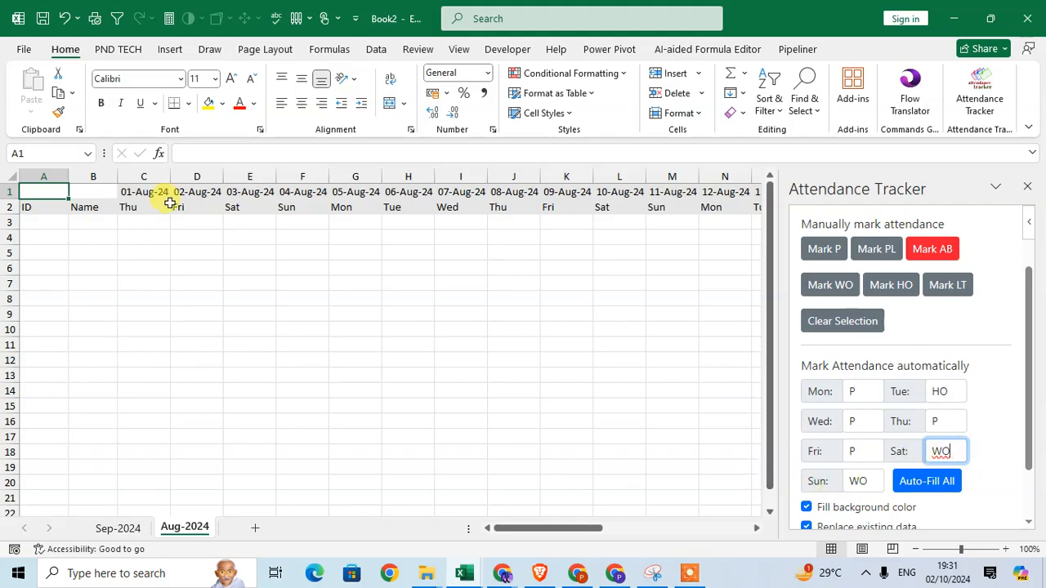
# Try to auto-fill attendance on the Aug-2024 sheet before any IDs are entered.
pyautogui.click(139, 219)
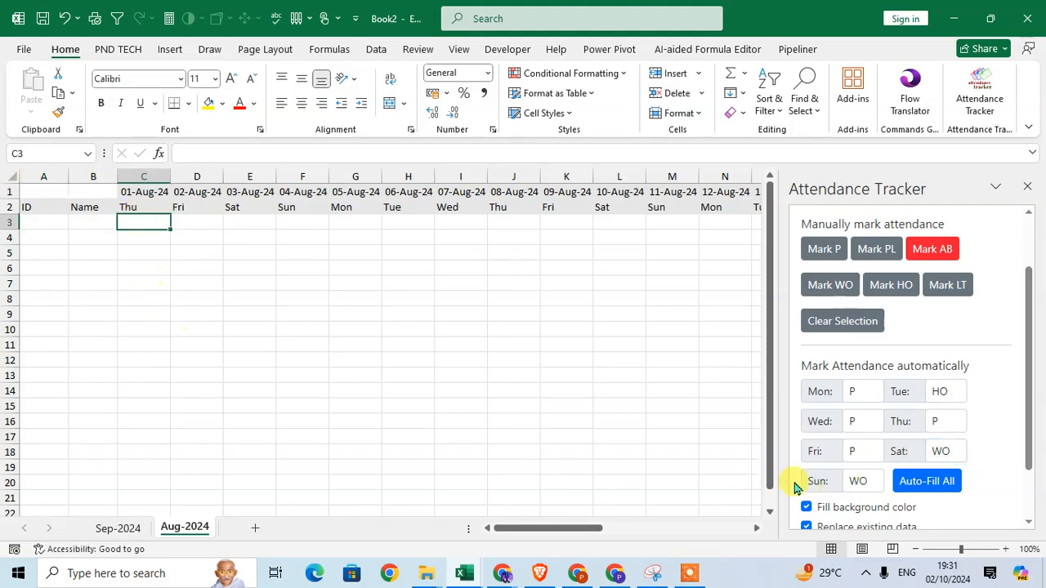
pyautogui.click(928, 484)
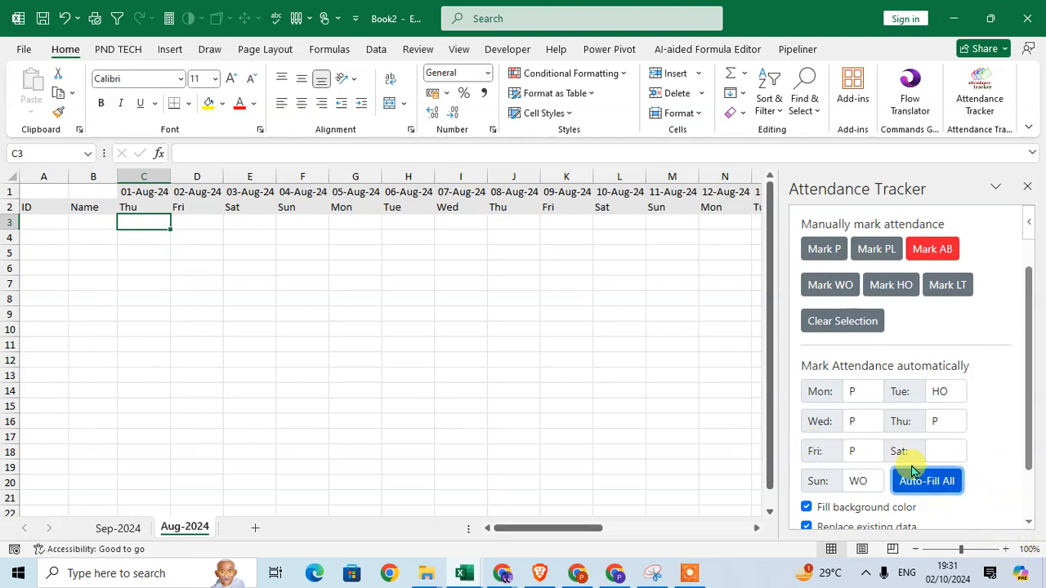
pyautogui.click(947, 477)
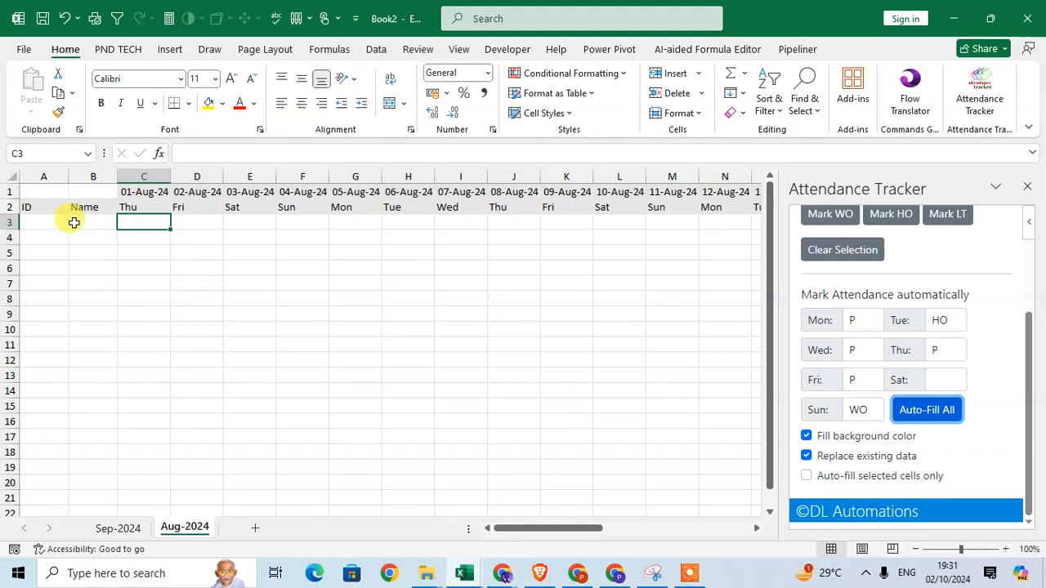
# Enter IDs 1 and 2 in A3 and A4 and extend the series down the column to 80.
pyautogui.click(35, 223)
pyautogui.write('1')
pyautogui.press('Return')
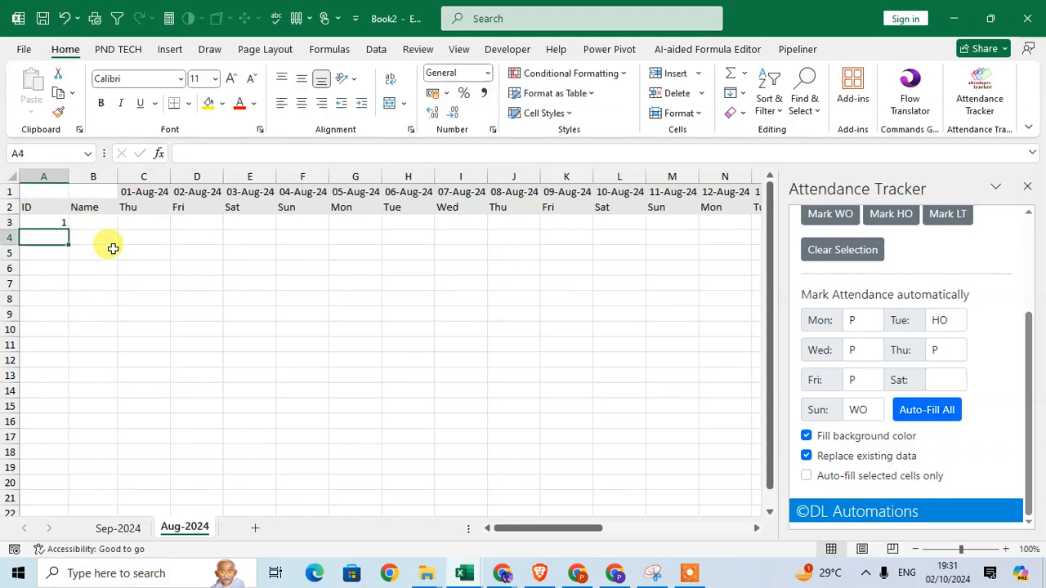
pyautogui.write('2\\')
pyautogui.press('BackSpace')
pyautogui.press('Return')
pyautogui.moveTo(33, 226); pyautogui.dragTo(69, 487)
pyautogui.scroll(20, 166, 352)
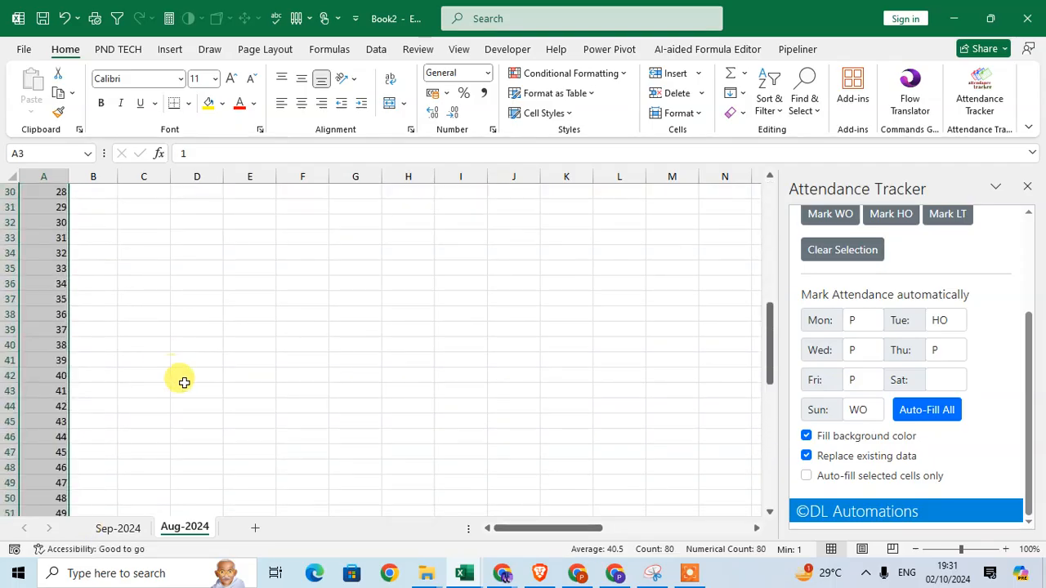
# Enter the name A in B3 and fill it down beside all the IDs.
pyautogui.click(97, 221)
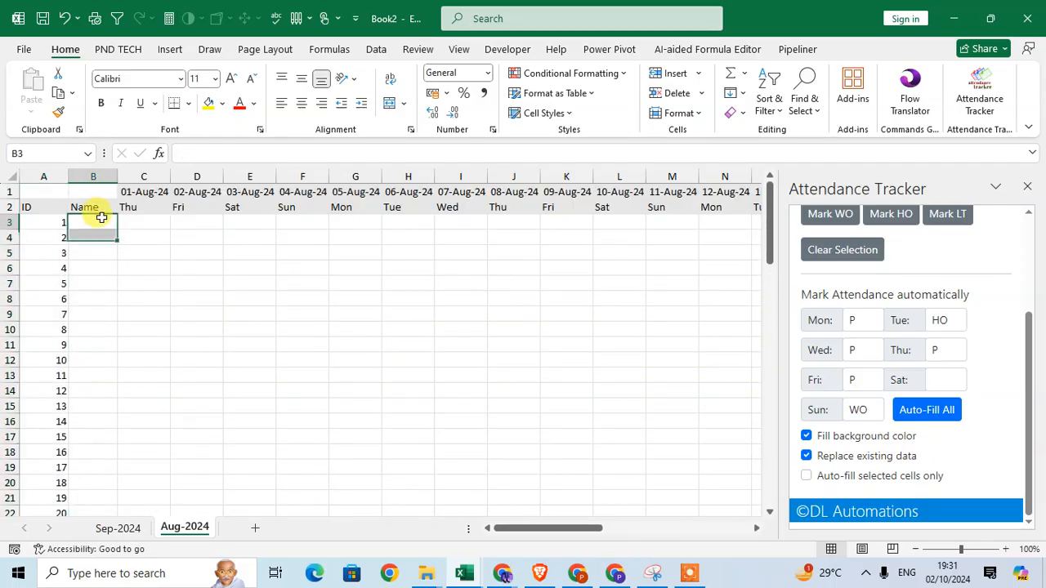
pyautogui.press('capslock')
pyautogui.write('A')
pyautogui.click(115, 258)
pyautogui.click(107, 223)
pyautogui.doubleClick(117, 229)
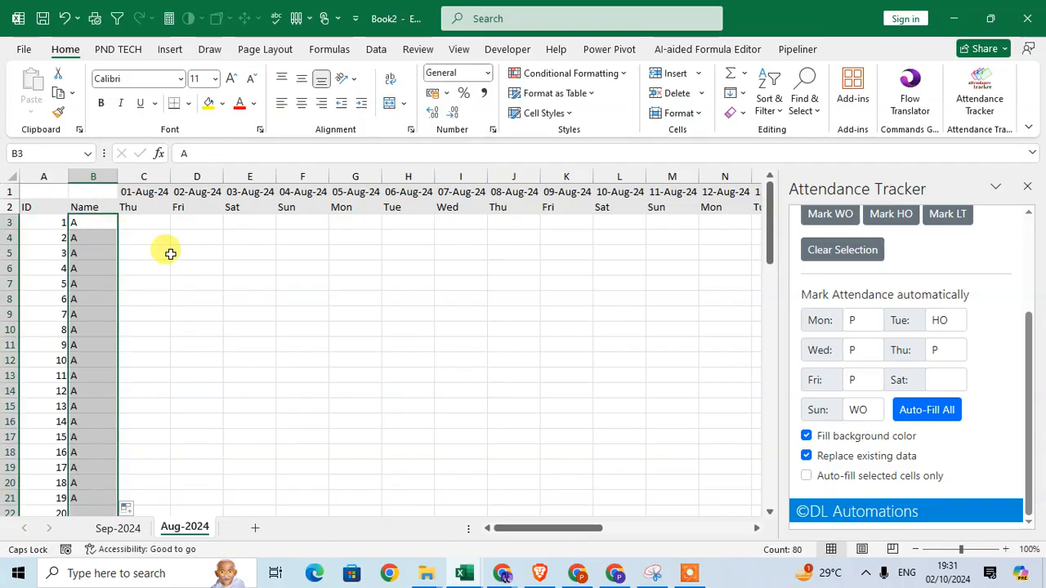
# Auto-fill August attendance for all the IDs with Saturday's code left blank, and review the filled rows.
pyautogui.click(139, 209)
pyautogui.click(146, 223)
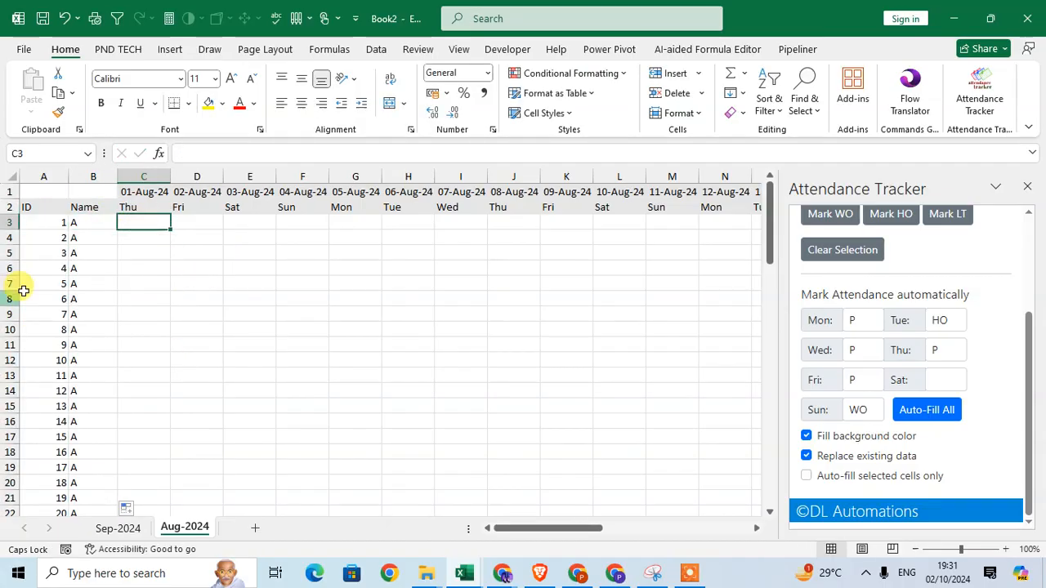
pyautogui.click(931, 410)
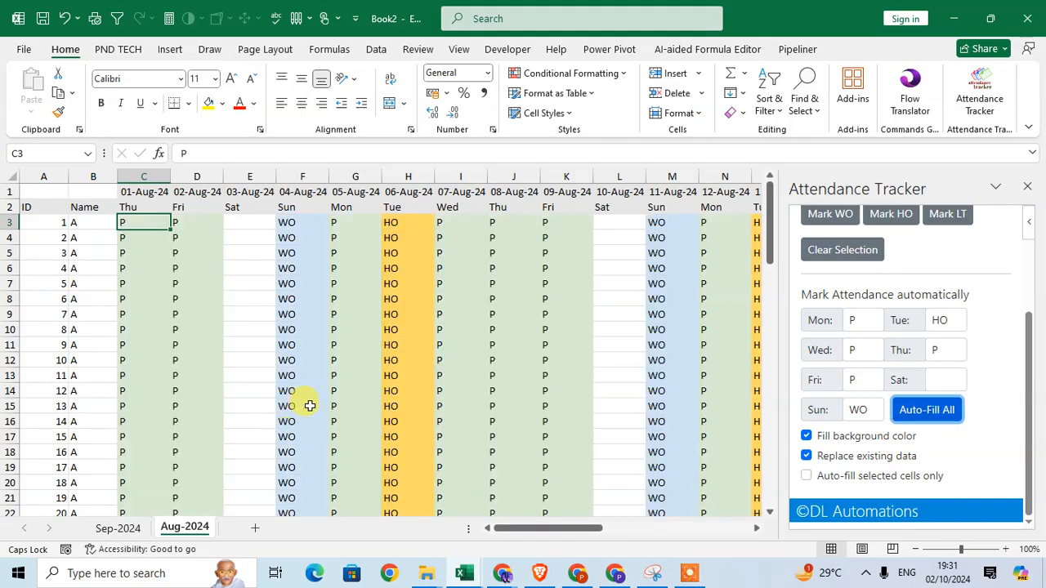
pyautogui.moveTo(586, 529); pyautogui.dragTo(408, 541)
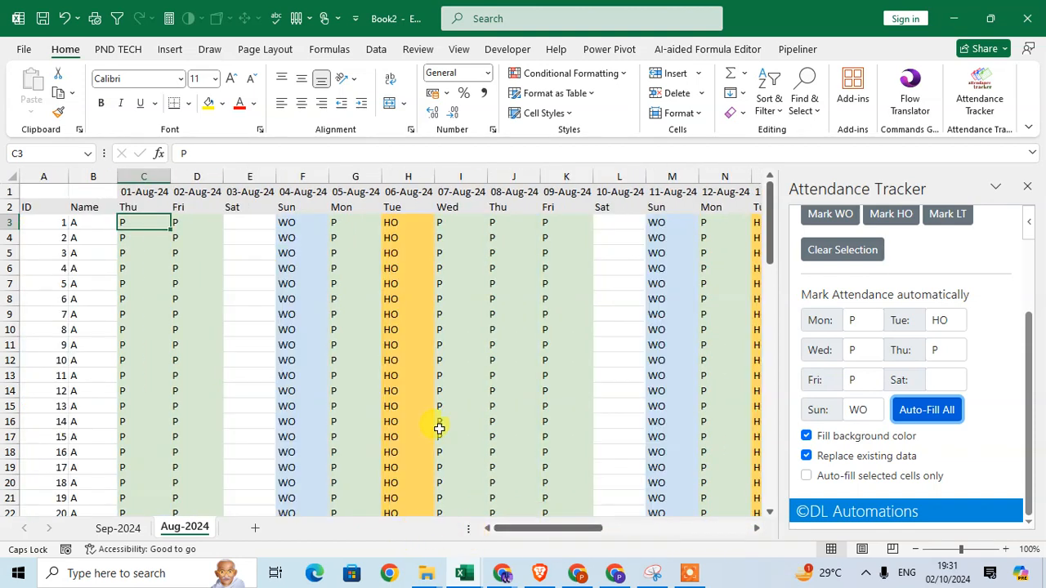
pyautogui.scroll(-15, 439, 428)
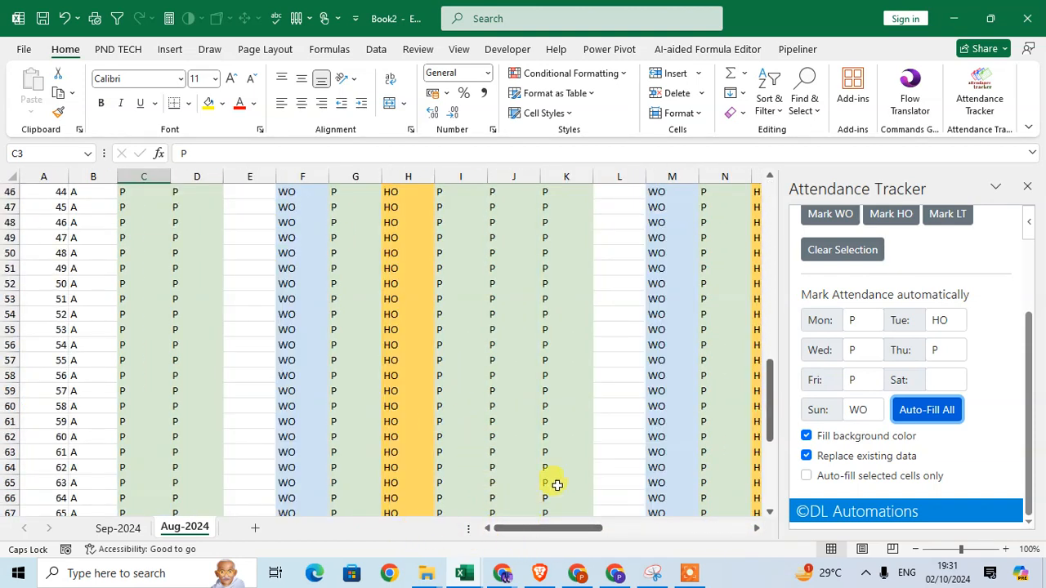
pyautogui.moveTo(770, 401); pyautogui.dragTo(771, 184)
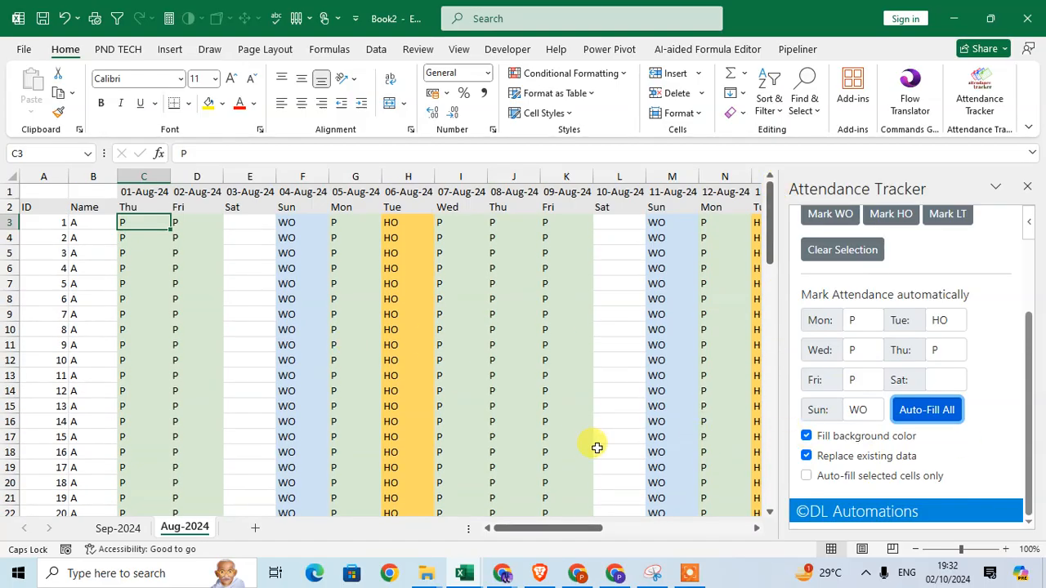
# Set Saturday's automatic code to WO and auto-fill the August attendance again.
pyautogui.click(957, 383)
pyautogui.scroll(-1, 904, 339)
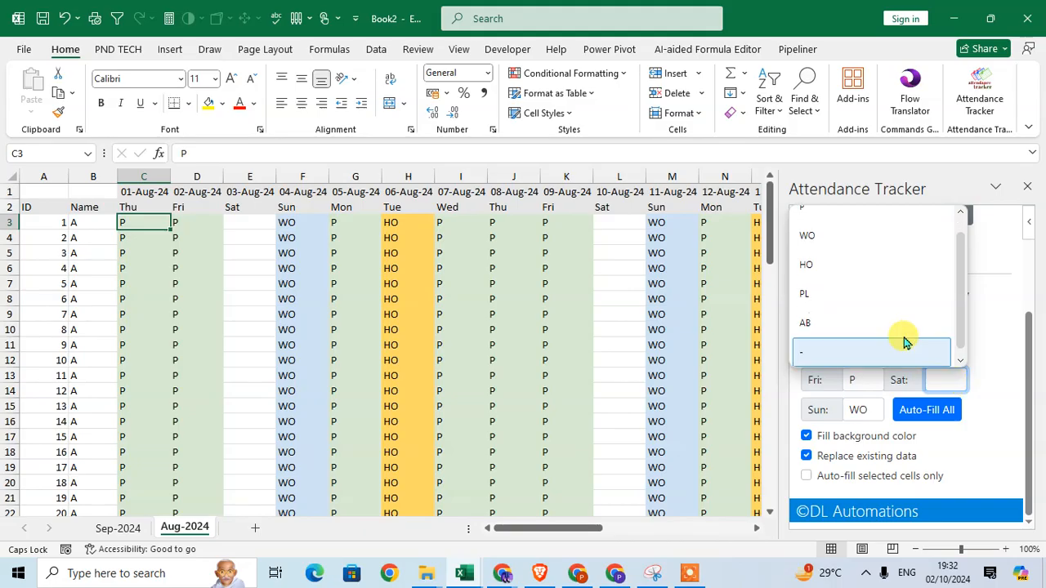
pyautogui.click(871, 237)
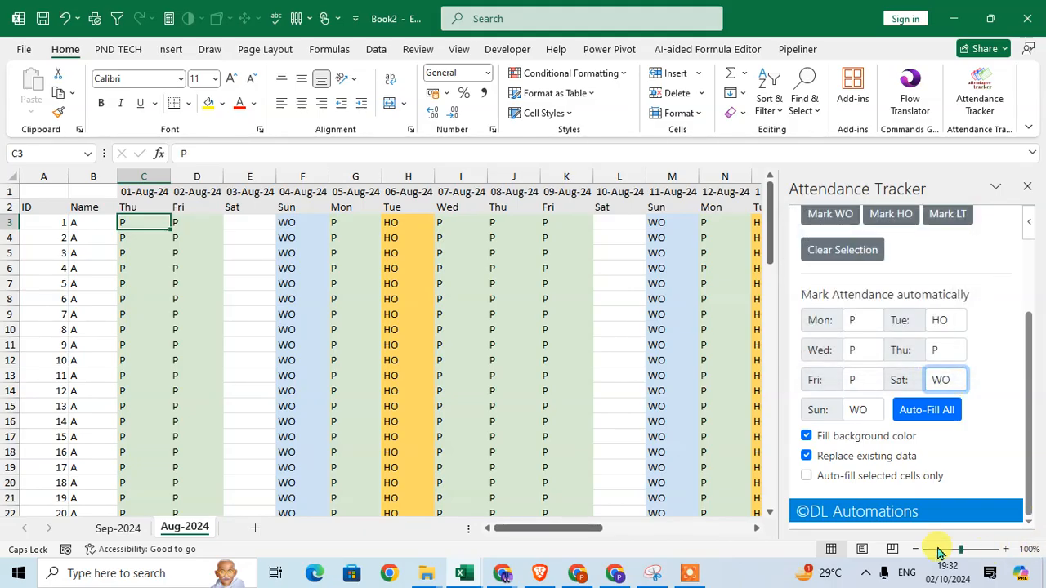
pyautogui.click(943, 417)
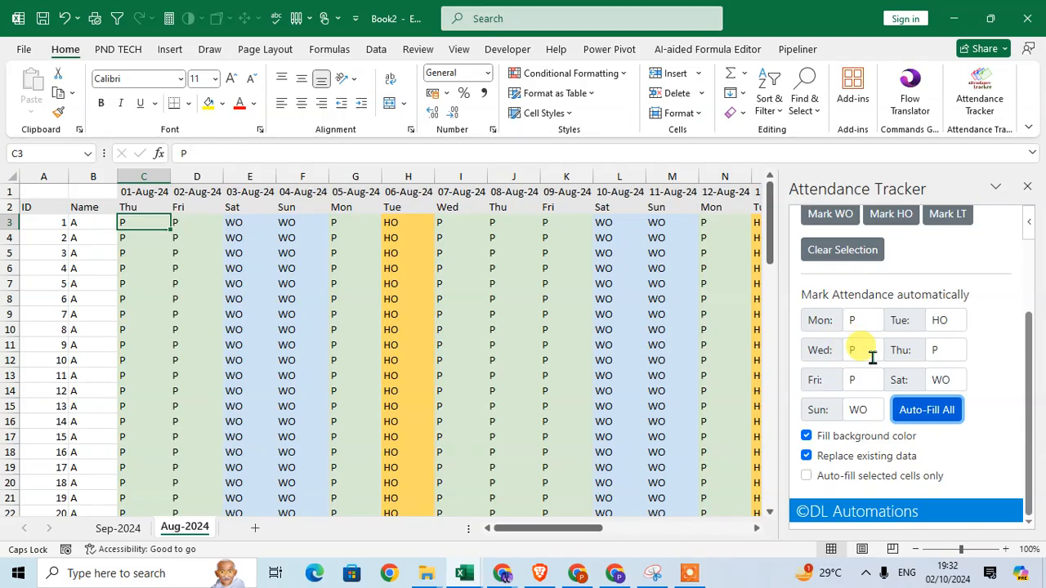
# Reselect HO for Tuesday and P for Monday in the automatic attendance codes.
pyautogui.click(871, 324)
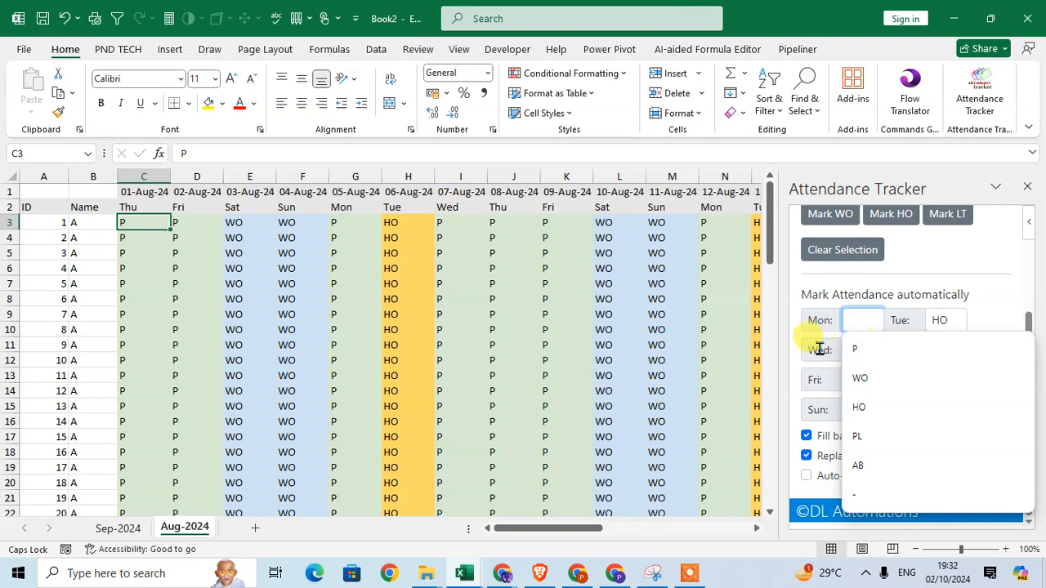
pyautogui.click(963, 318)
pyautogui.click(850, 405)
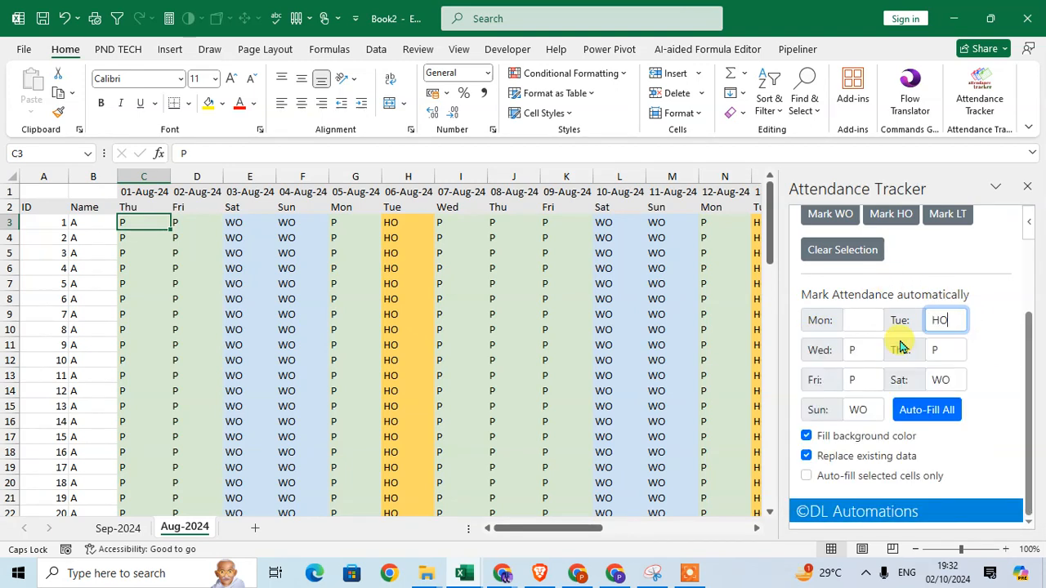
pyautogui.click(869, 320)
pyautogui.click(875, 345)
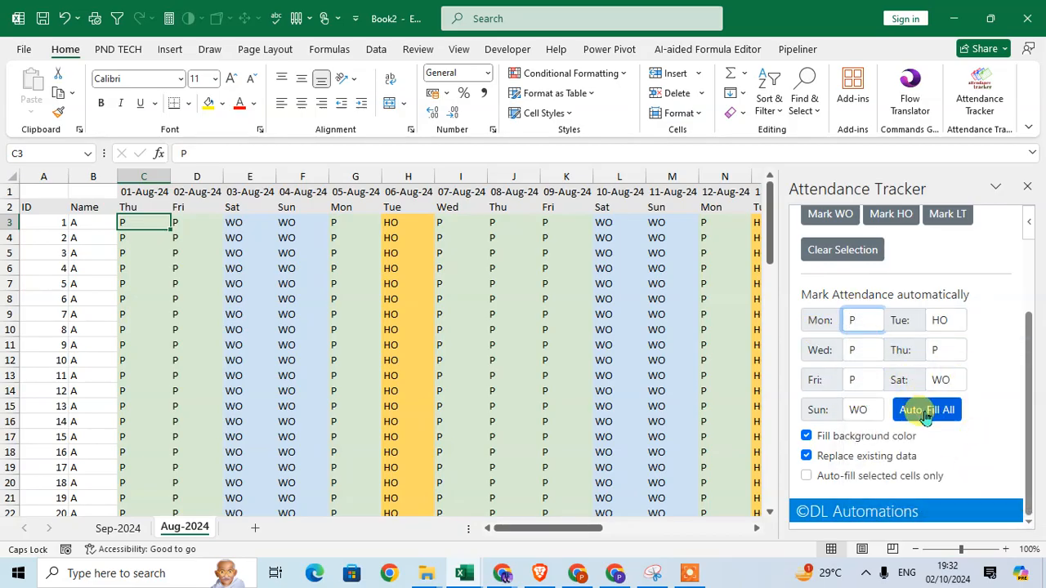
pyautogui.click(138, 175)
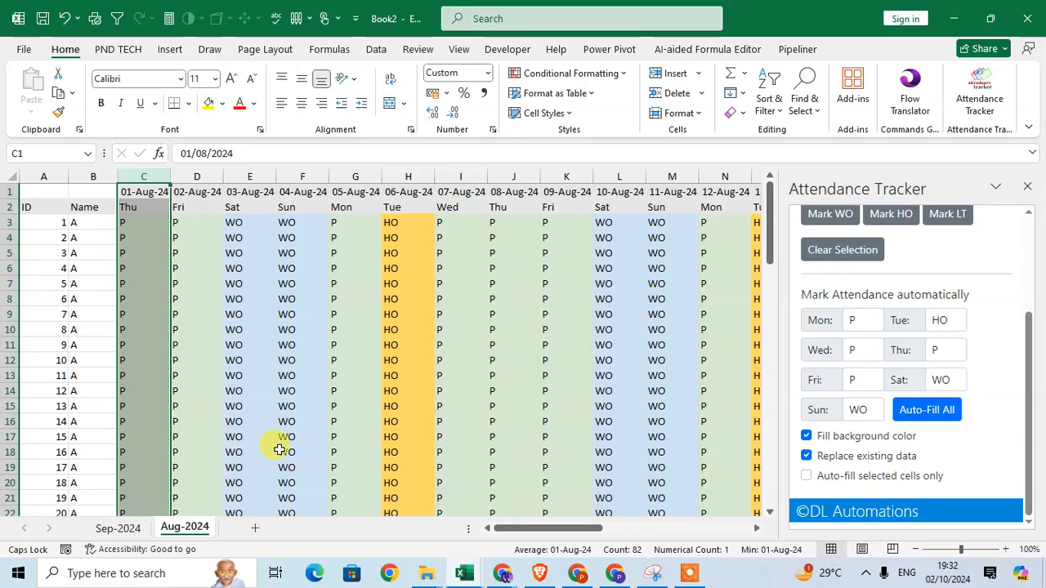
pyautogui.click(173, 268)
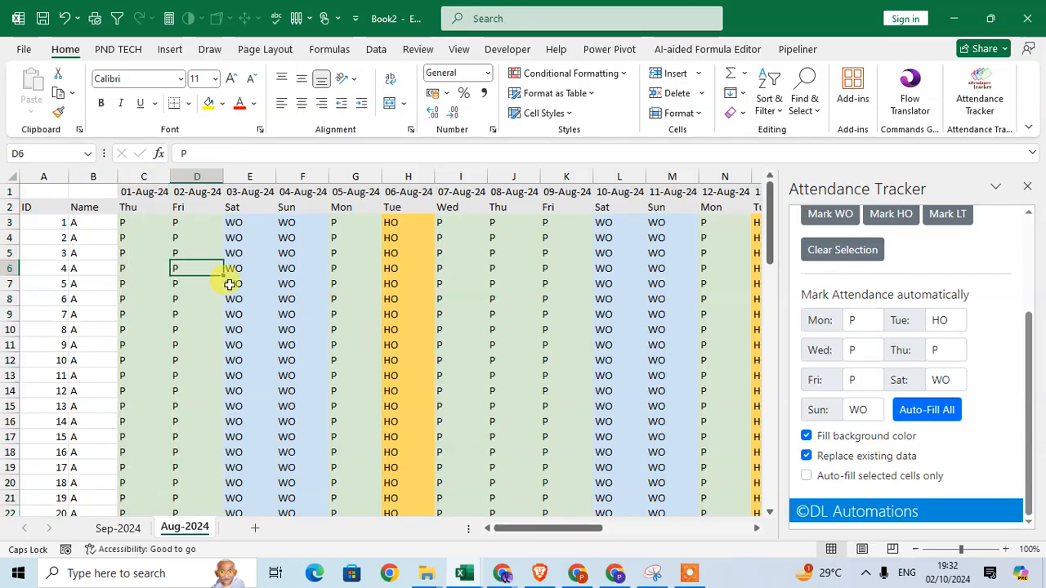
# Auto-fill attendance with Monday's code left blank, and refill the sheet with Monday set to P.
pyautogui.click(914, 407)
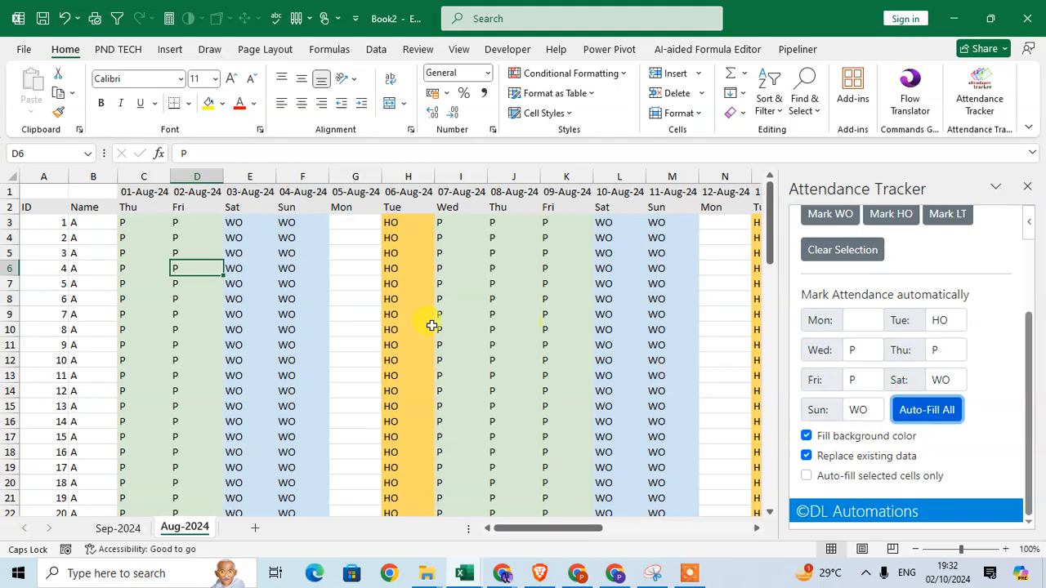
pyautogui.click(946, 415)
pyautogui.click(863, 323)
pyautogui.click(872, 351)
pyautogui.click(926, 414)
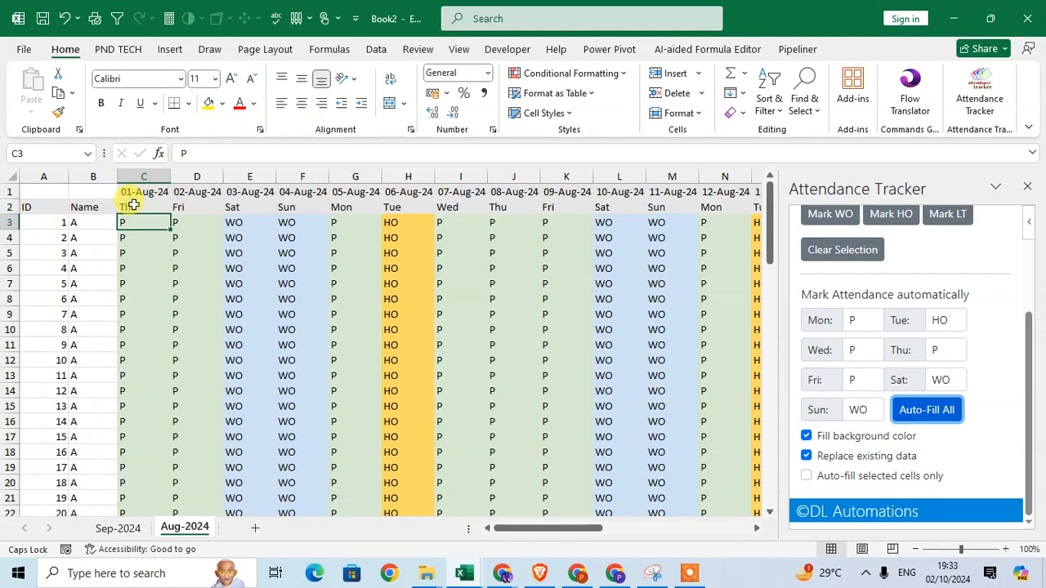
pyautogui.click(406, 206)
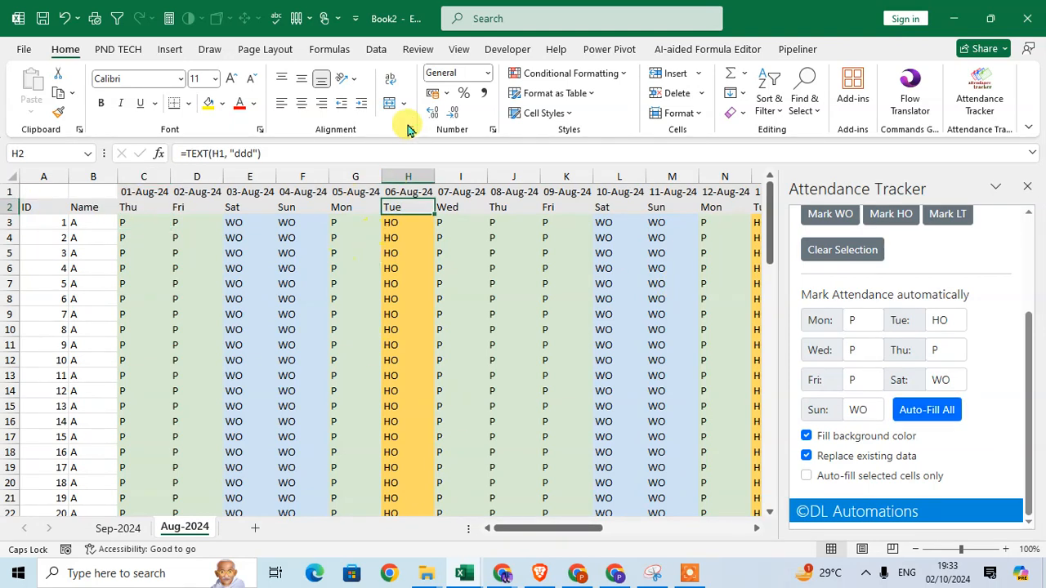
pyautogui.click(407, 177)
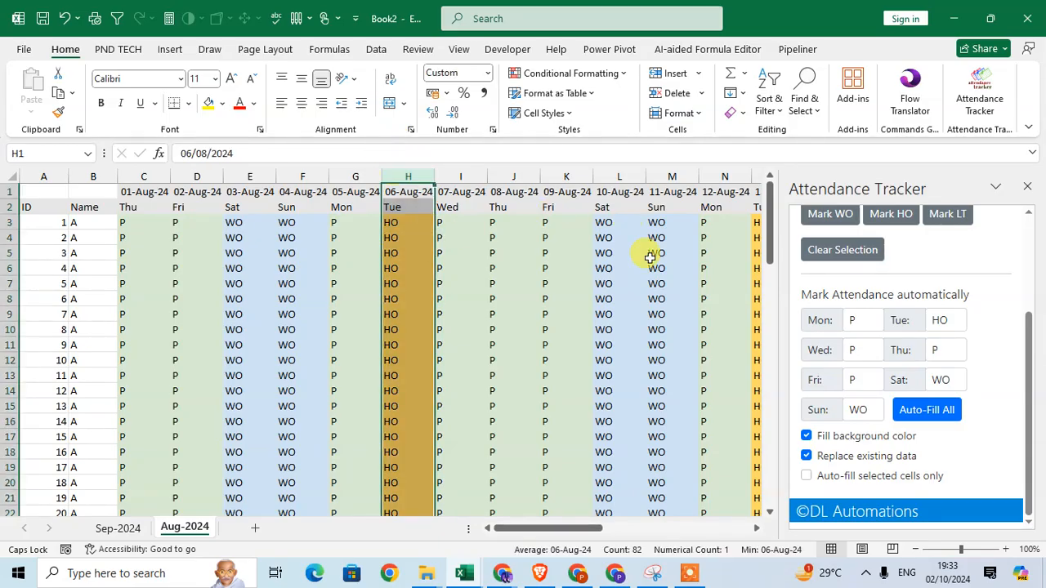
pyautogui.click(465, 220)
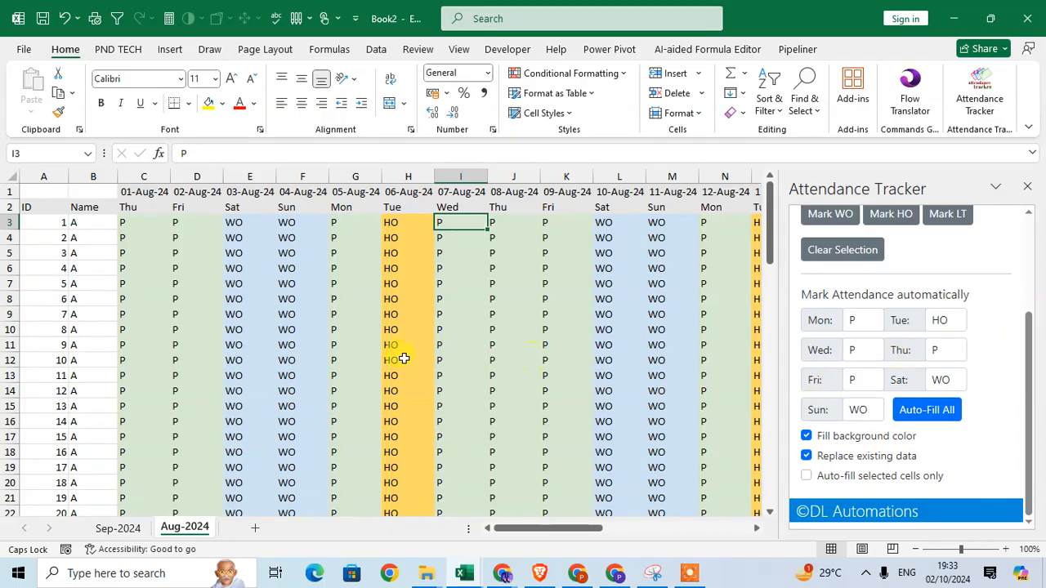
pyautogui.scroll(-1, 384, 358)
pyautogui.scroll(1, 164, 295)
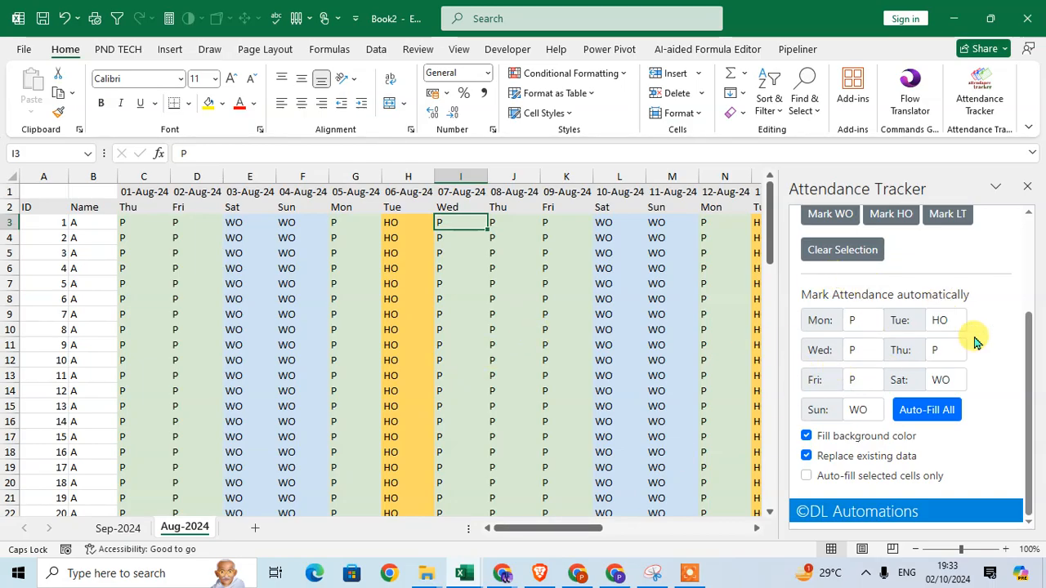
# Review the auto-filled August attendance codes down the ID rows against the weekday headers.
pyautogui.click(477, 316)
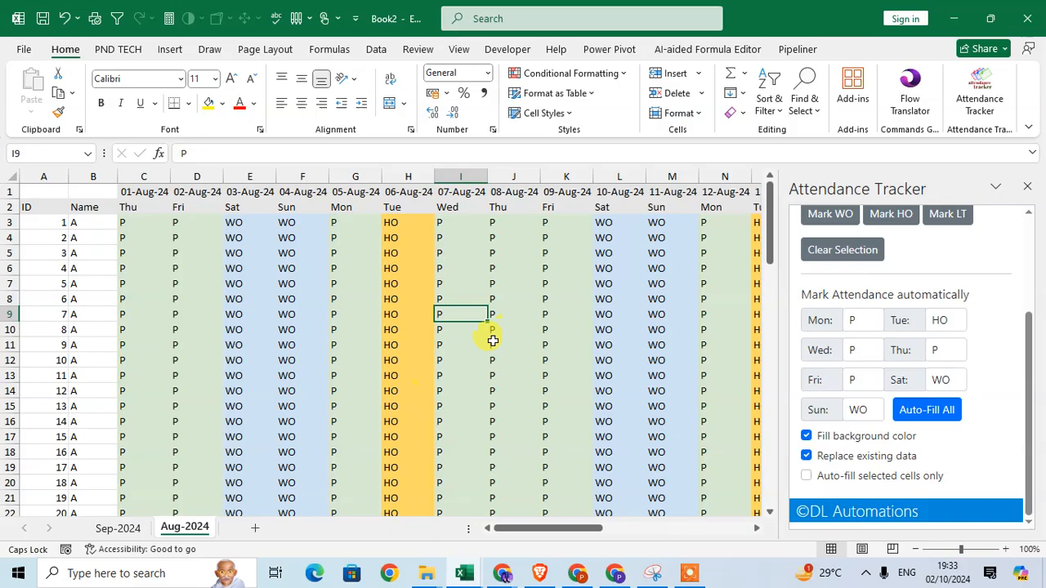
pyautogui.scroll(-1, 368, 385)
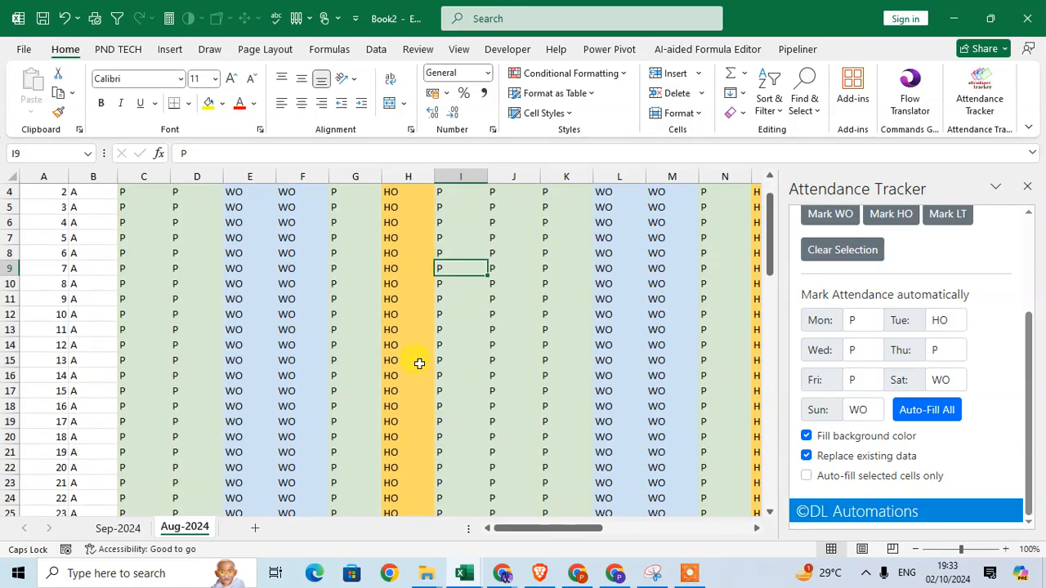
pyautogui.scroll(1, 445, 370)
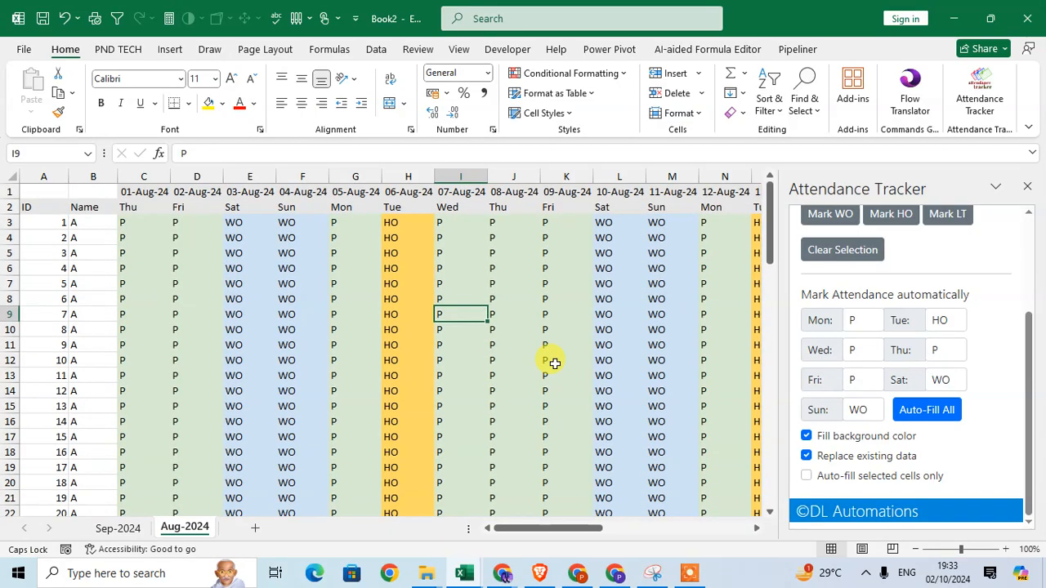
pyautogui.scroll(-3, 587, 380)
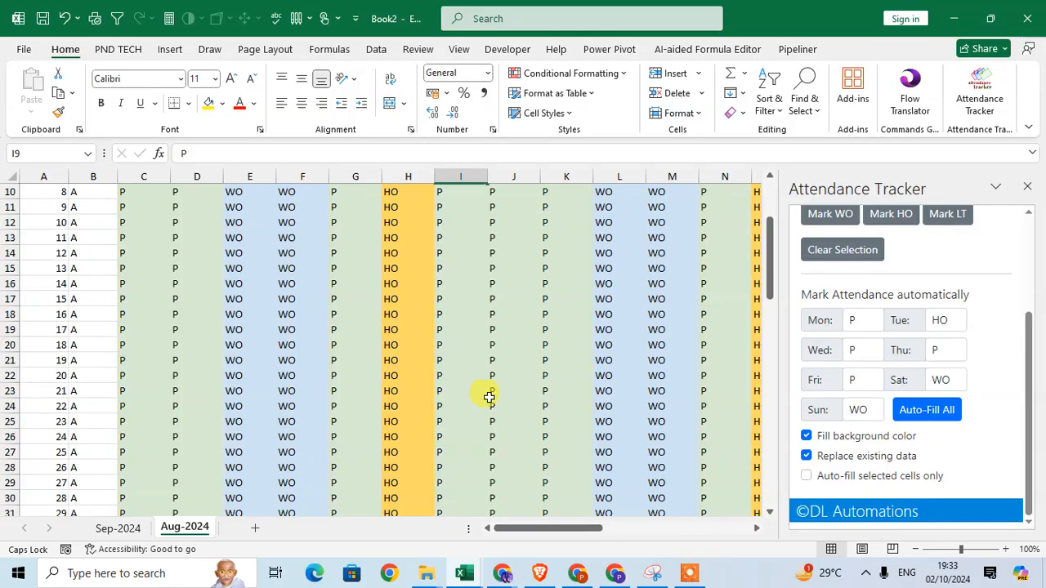
pyautogui.scroll(3, 519, 378)
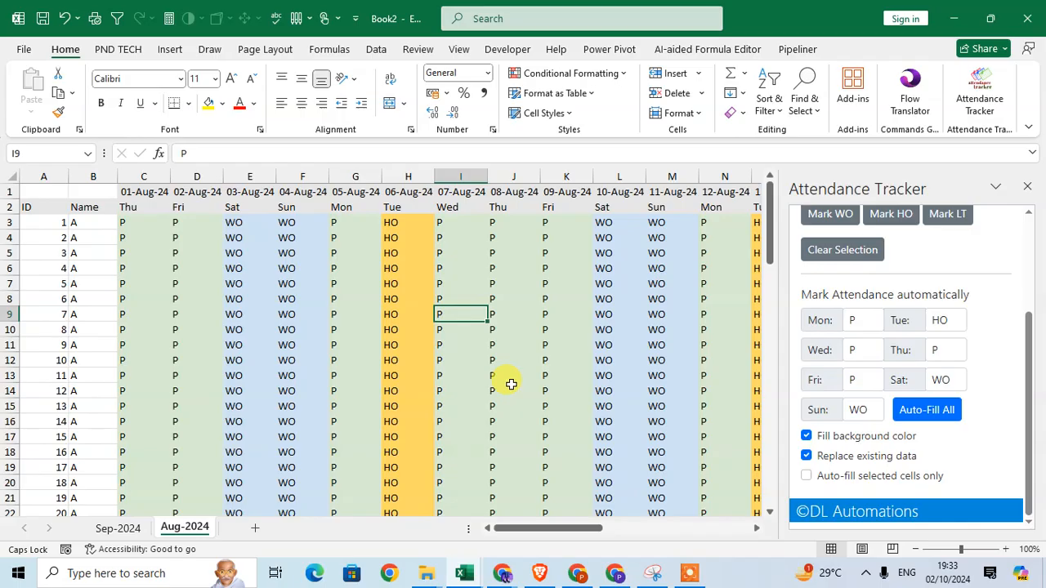
pyautogui.scroll(-3, 523, 417)
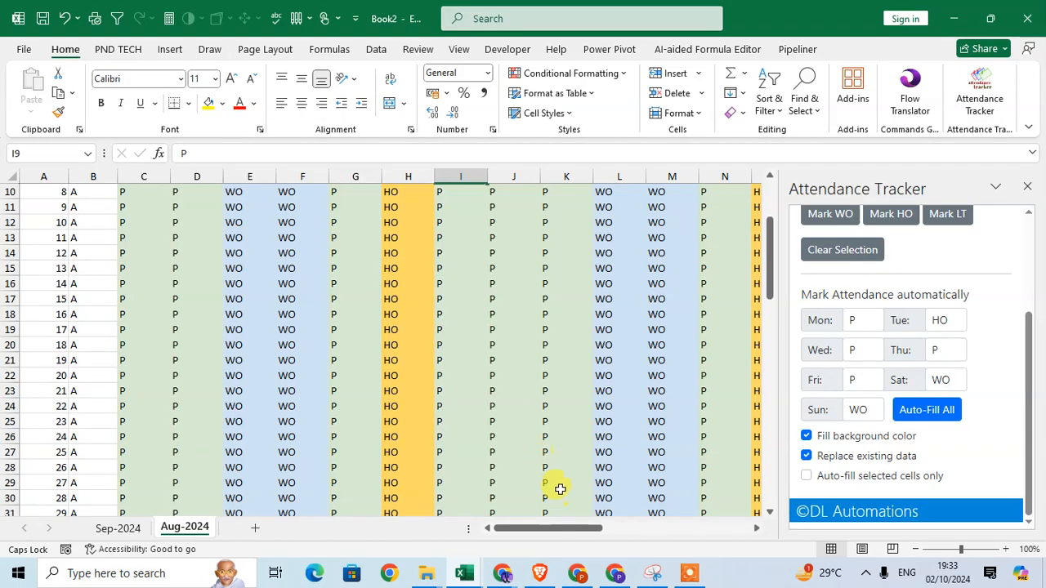
pyautogui.scroll(3, 560, 489)
pyautogui.moveTo(553, 528); pyautogui.dragTo(435, 541)
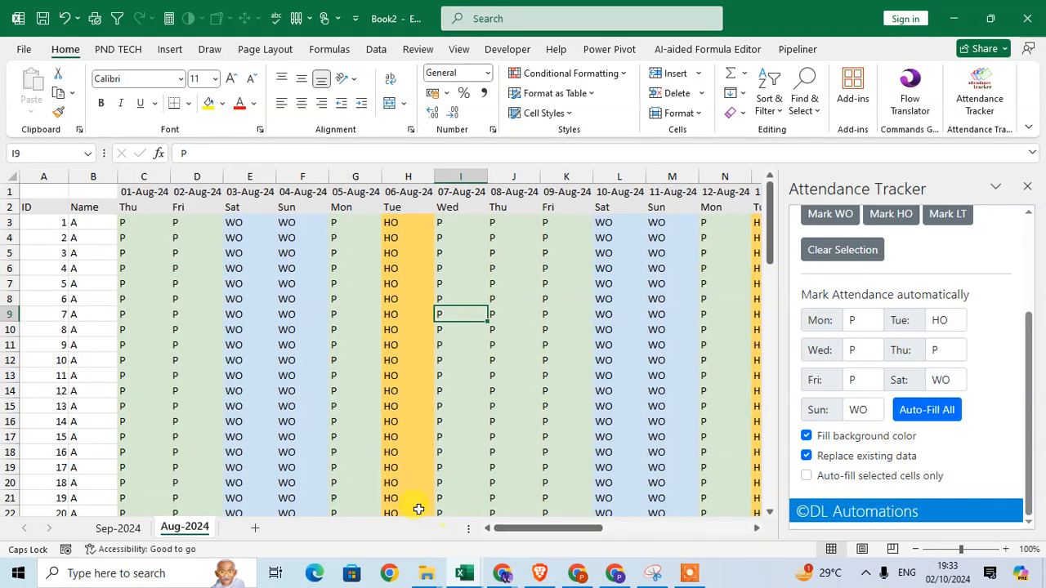